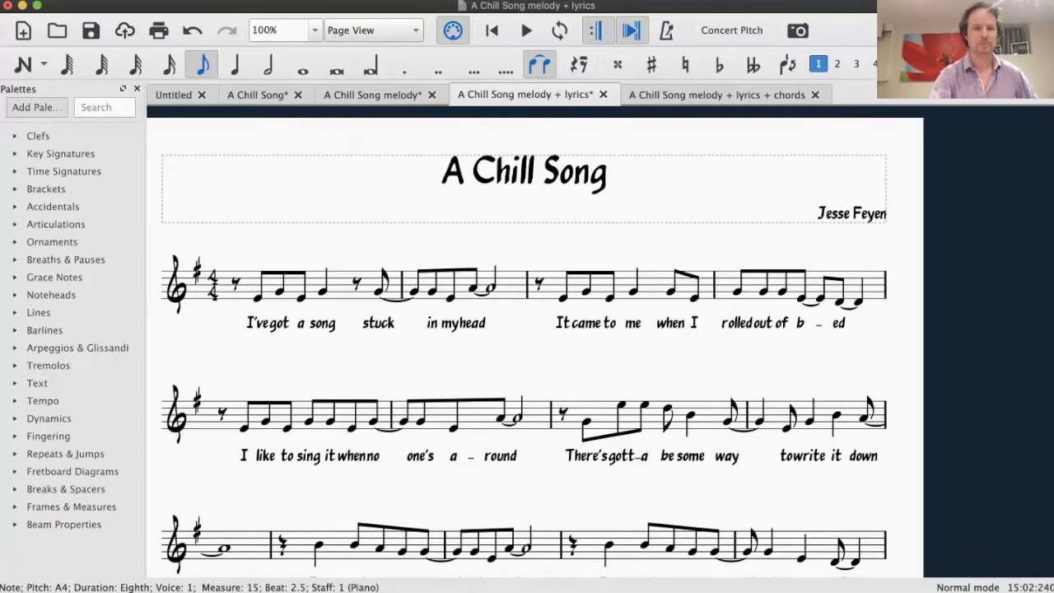
Add a G chord symbol above the first note of measure 1
left_click(257, 298)
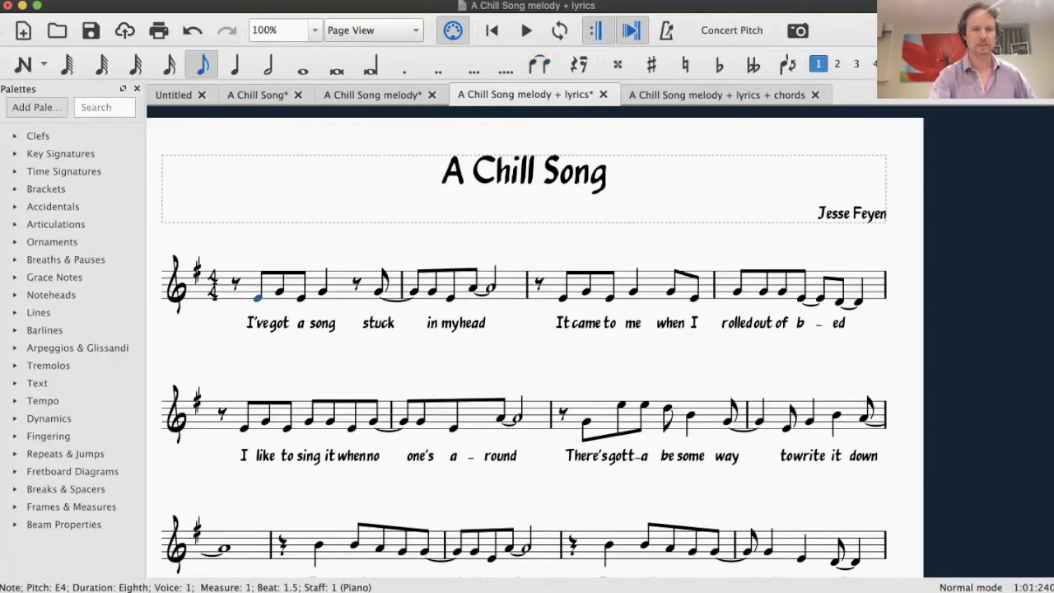
left_click(211, 0)
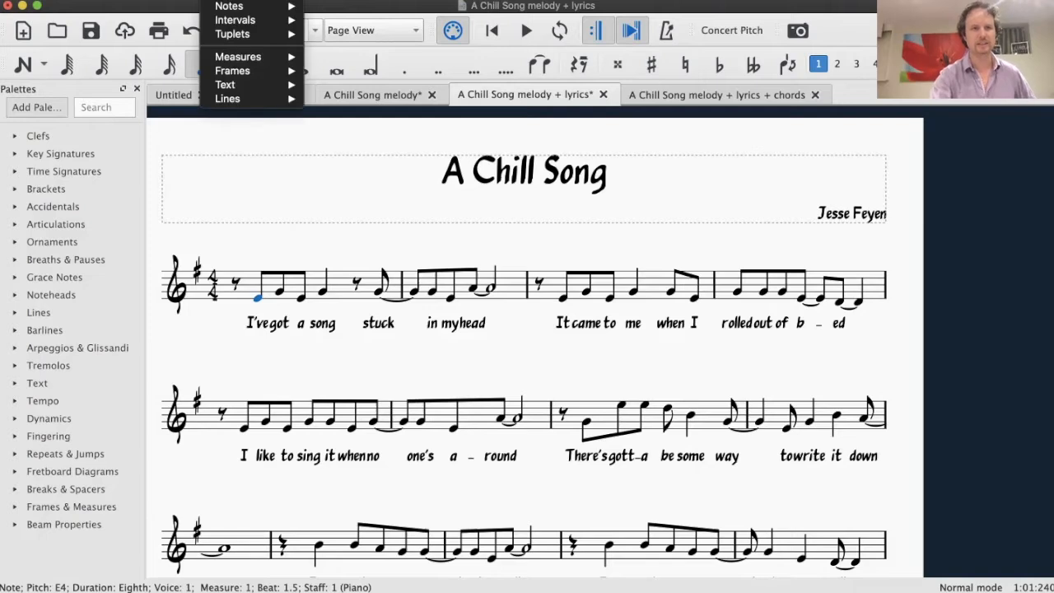
mouse_move(238, 85)
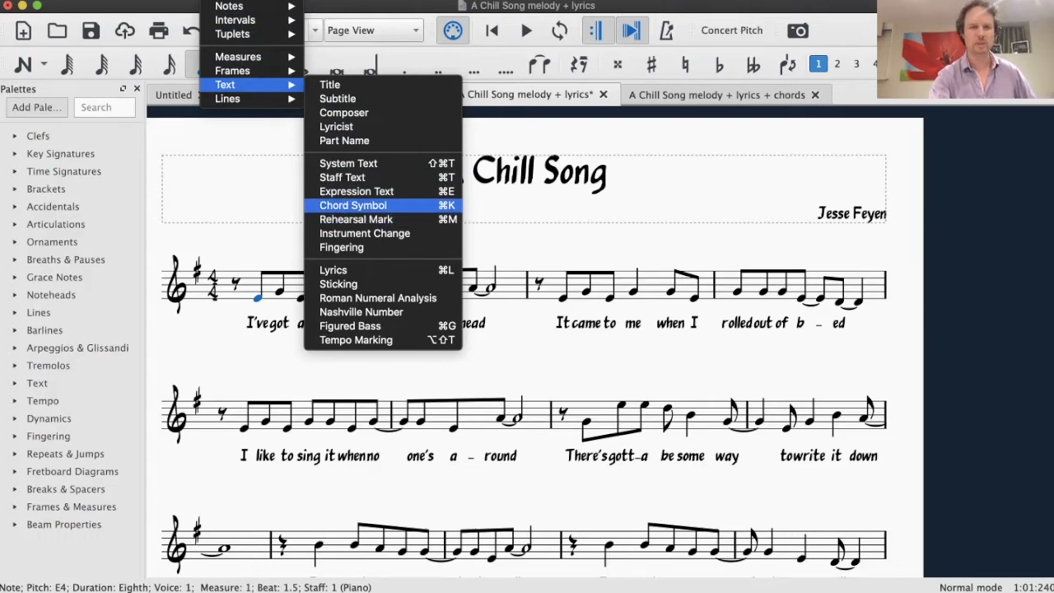
left_click(353, 206)
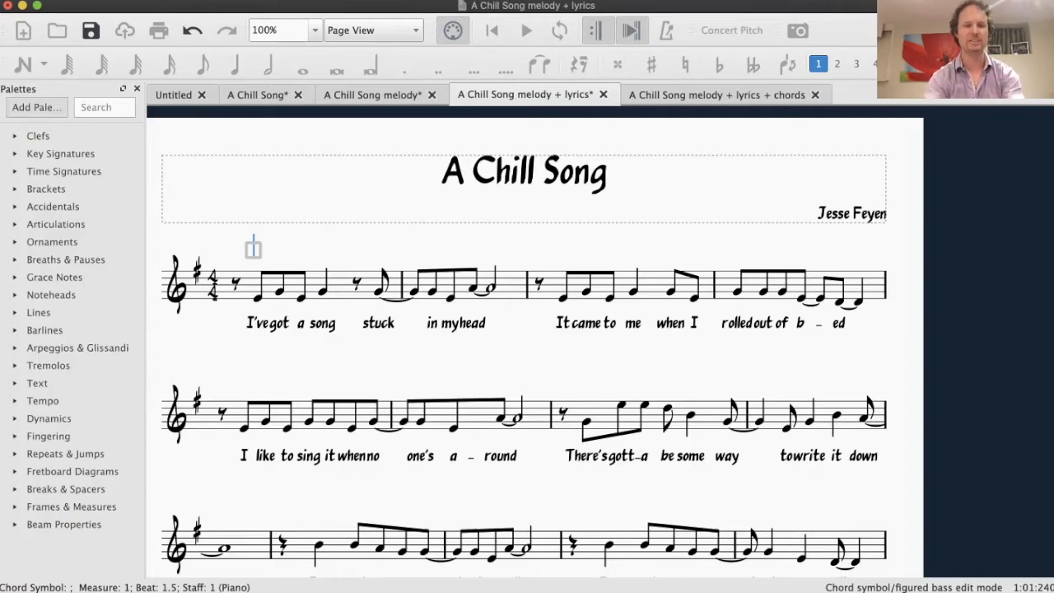
type("G")
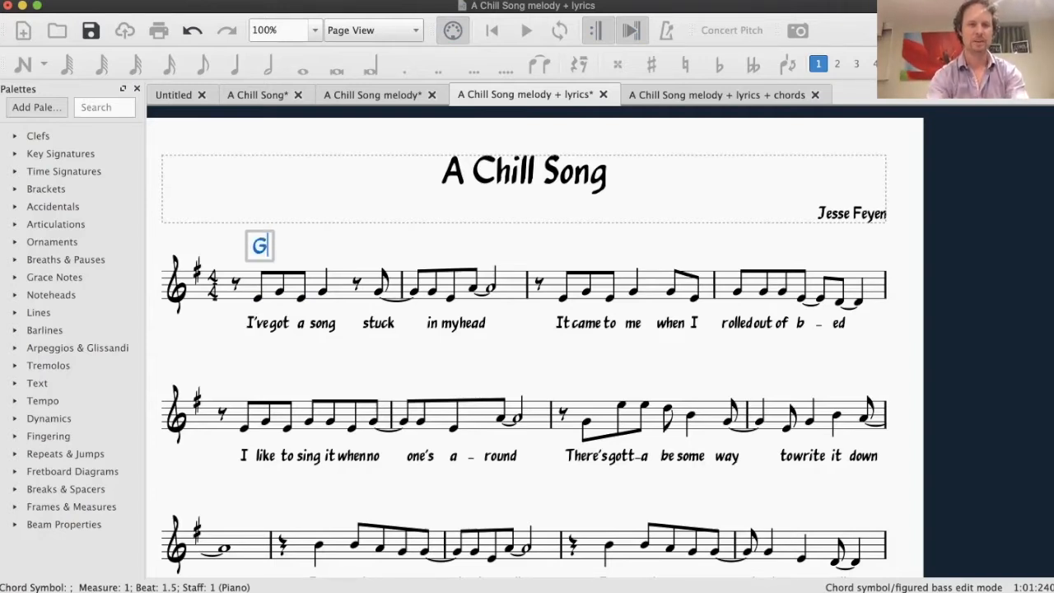
key("space")
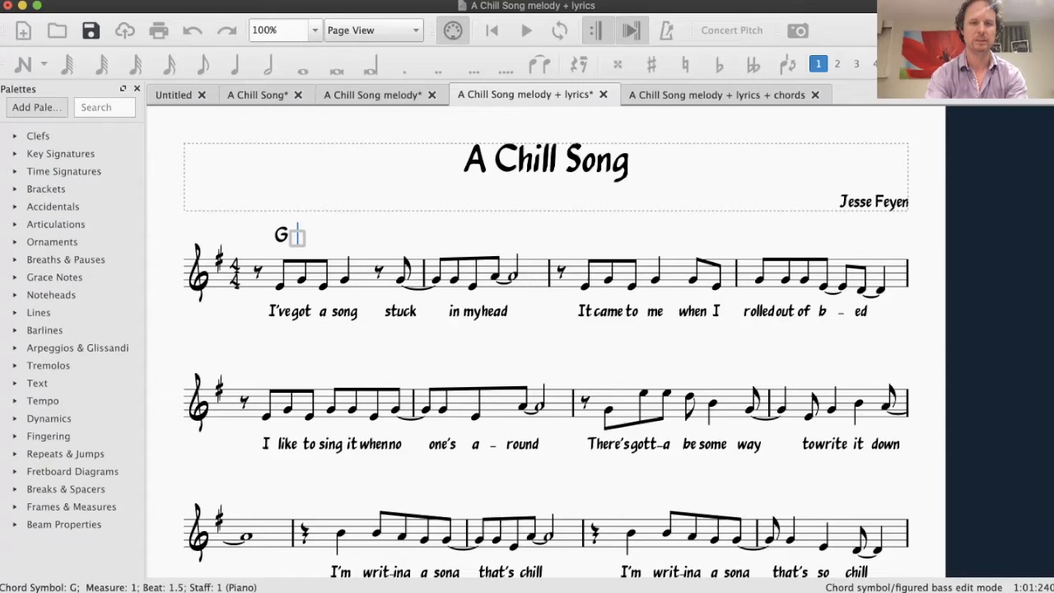
Add an Em chord symbol on beat 3 of measure 1
key("space")
key("space")
type("Em")
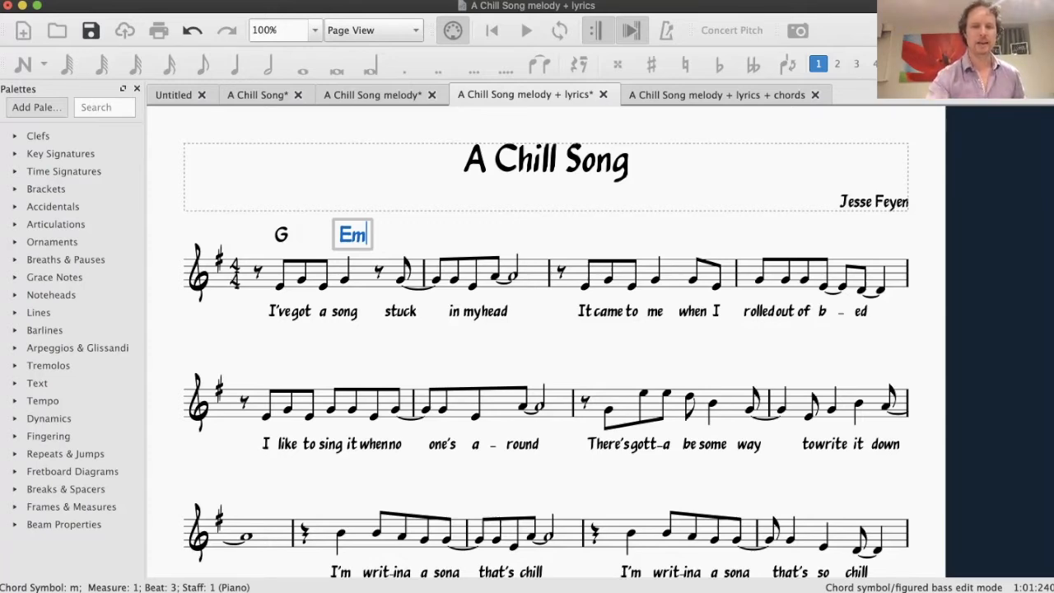
type("in")
key("BackSpace")
key("BackSpace")
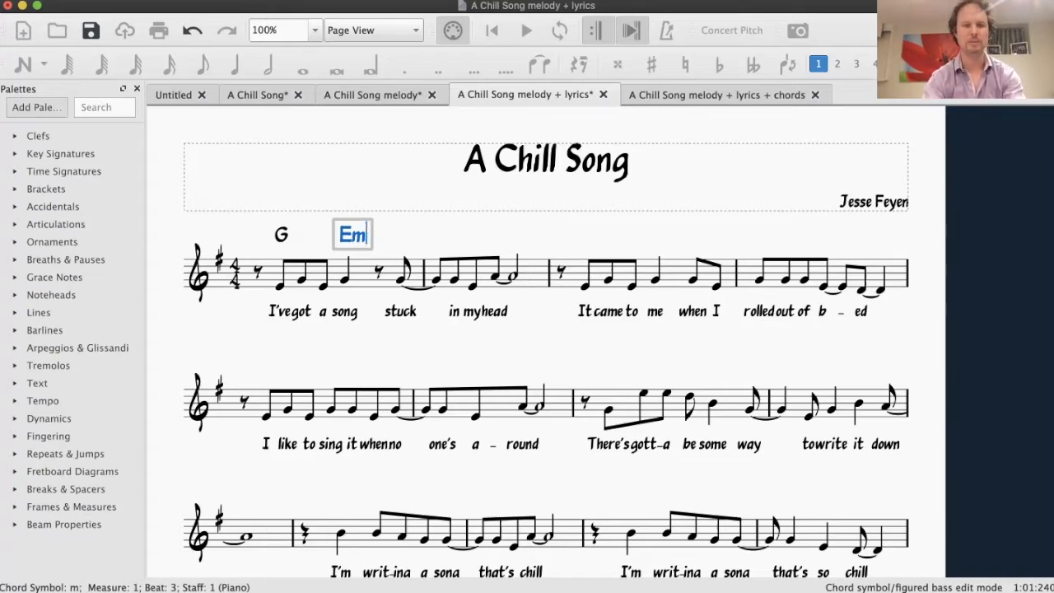
key("space")
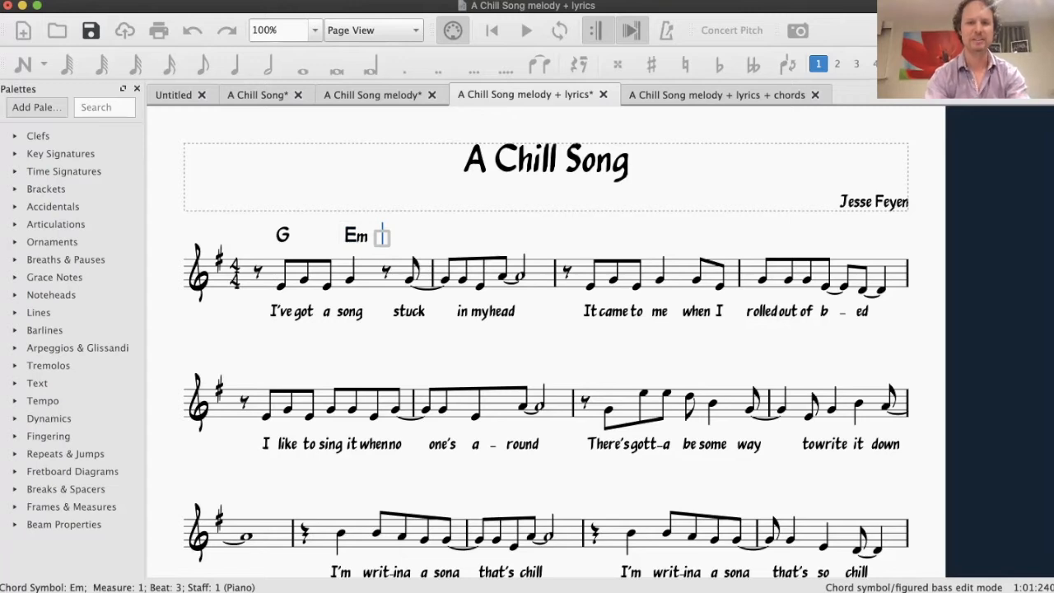
Add chord symbols C on beat 1 and D on beat 3 of measure 2
key("space")
key("space")
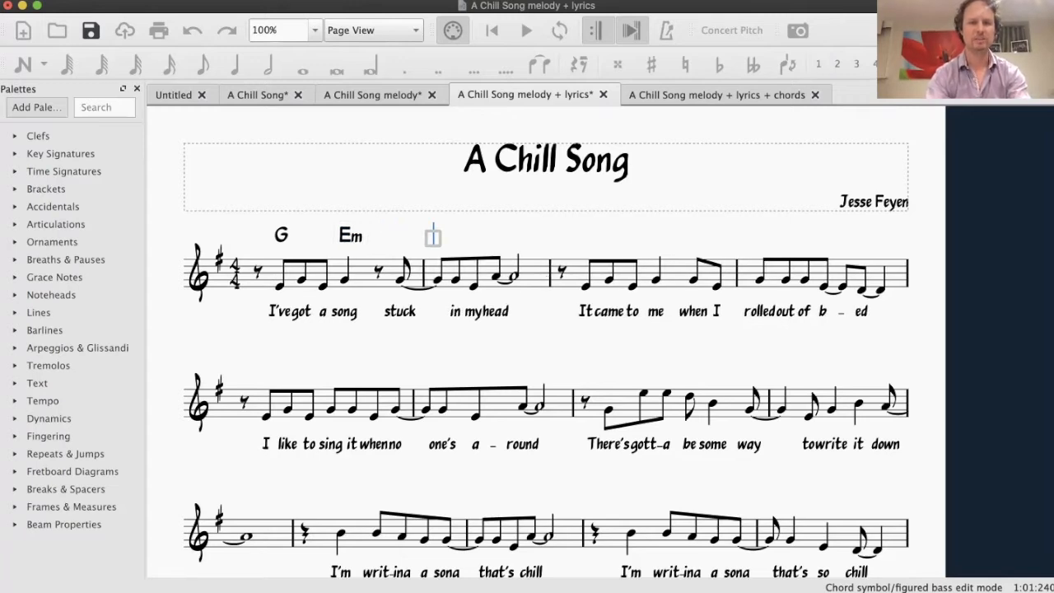
type("C")
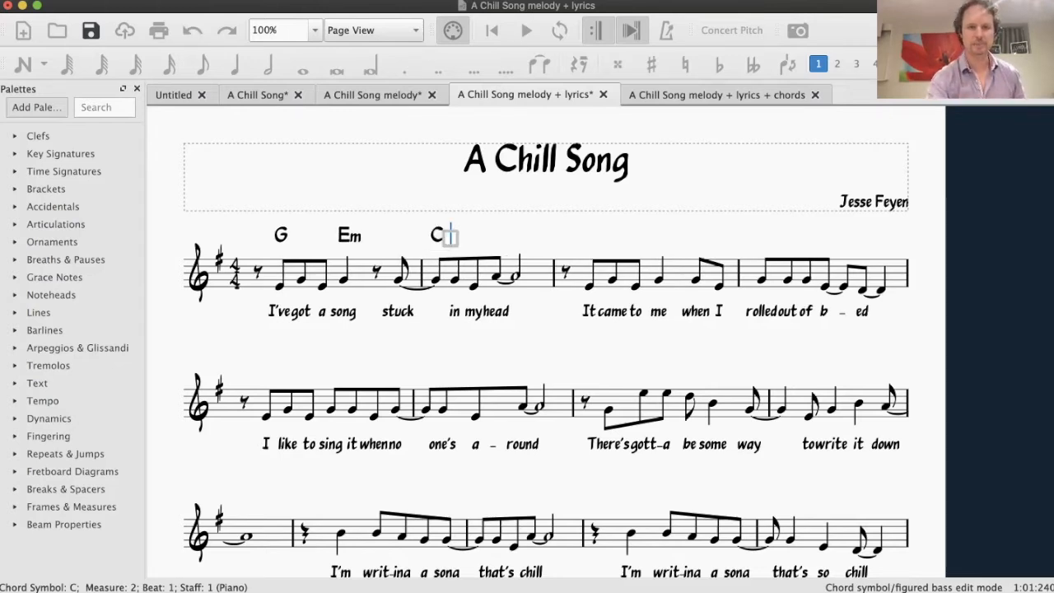
key("space")
key("space")
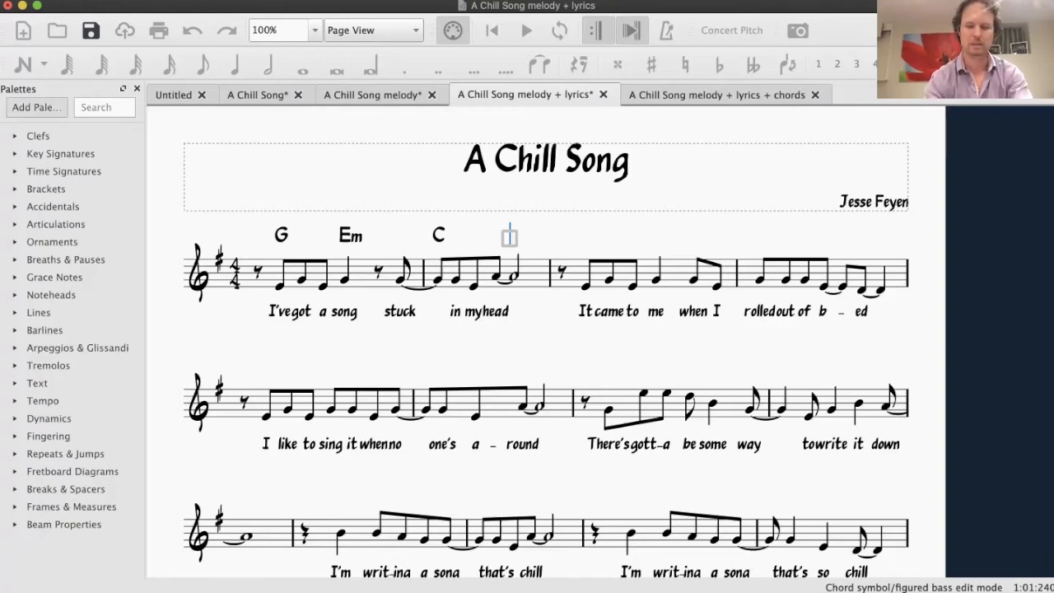
type("D")
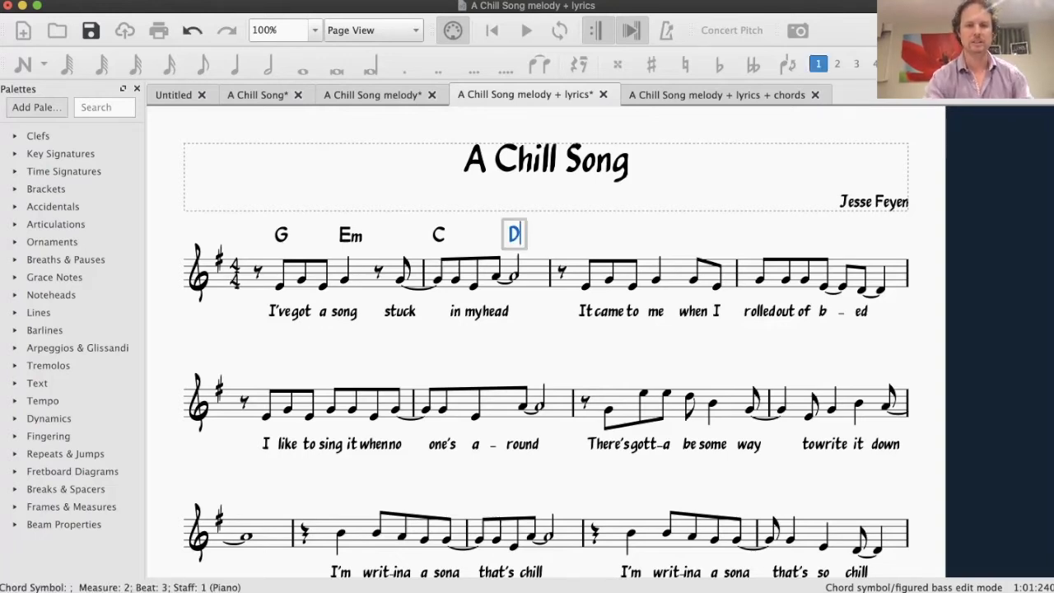
key("space")
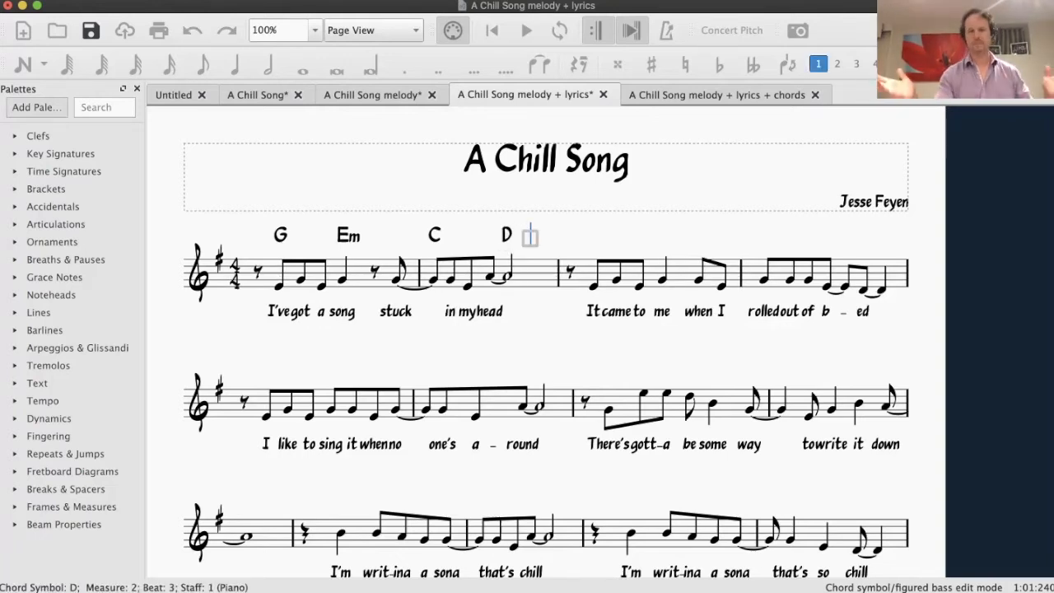
key("space")
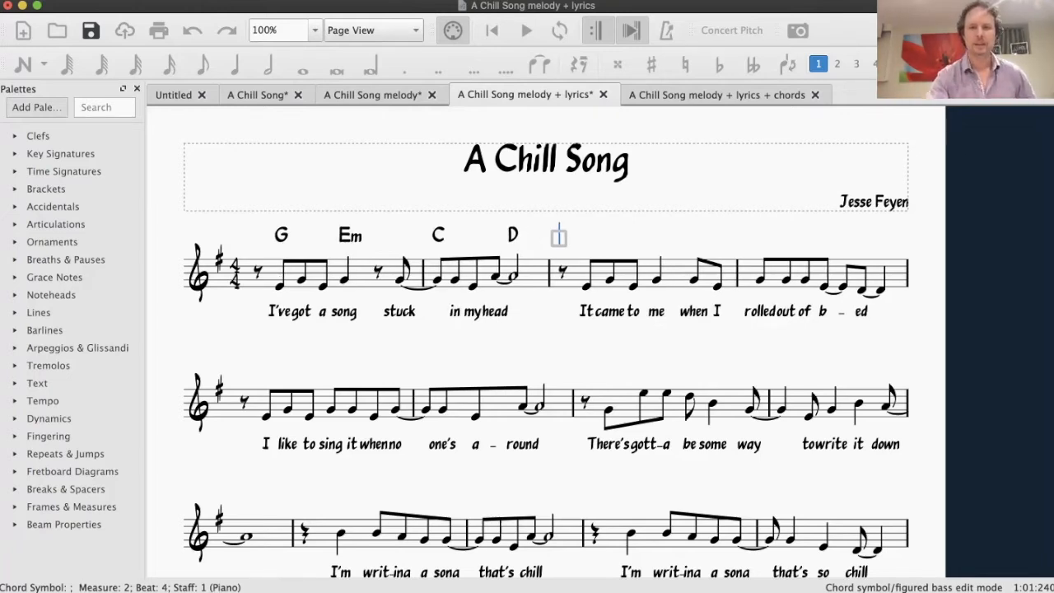
Review the chord symbols throughout the "A Chill Song melody + lyrics + chords" score
key("ctrl+Tab")
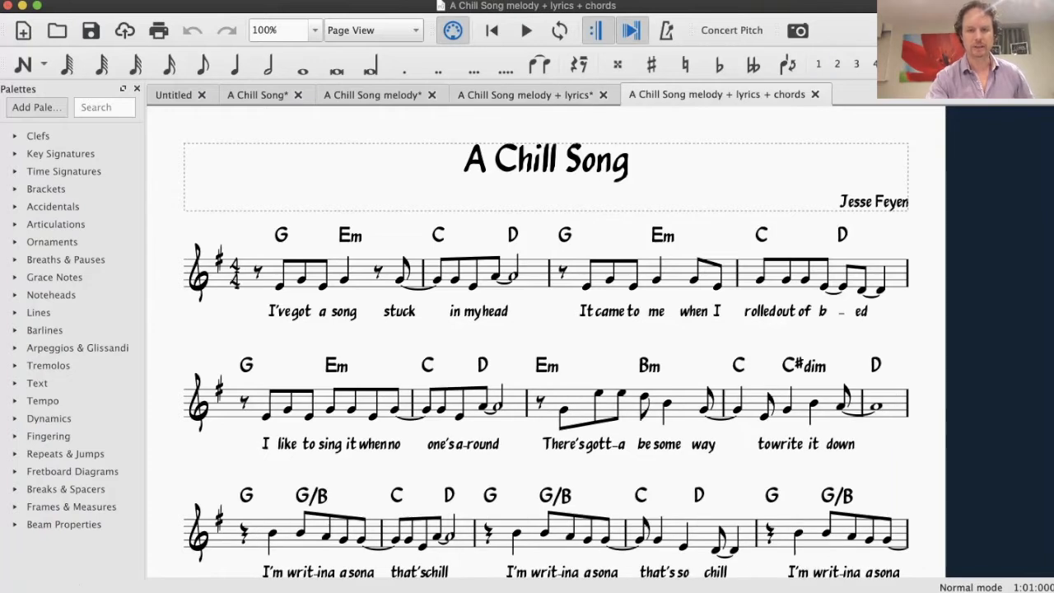
scroll(545, 342, "down", 5)
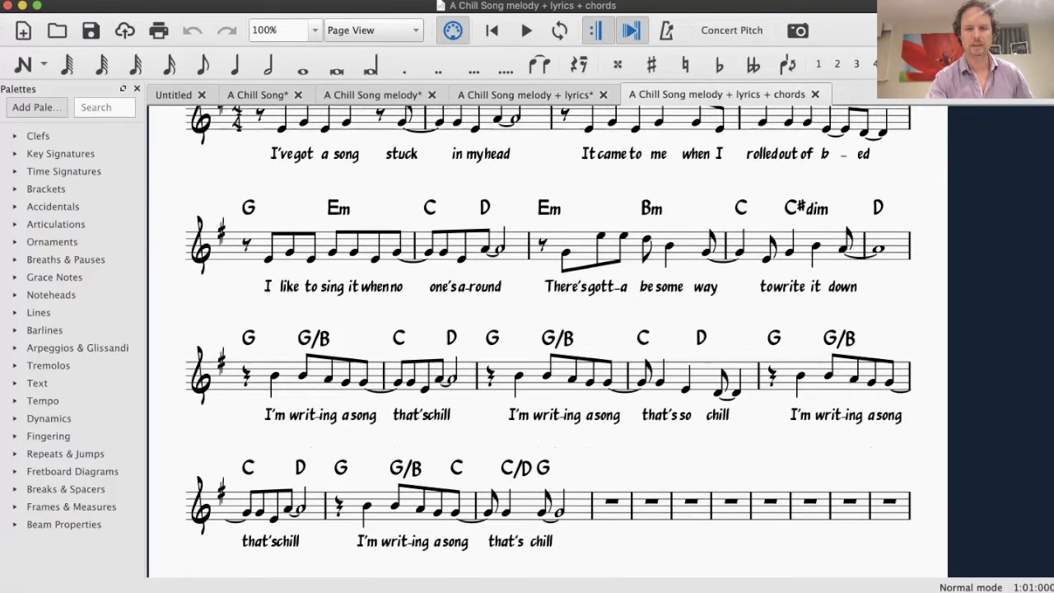
scroll(545, 342, "down", 2)
scroll(546, 341, "up", 2)
scroll(545, 342, "up", 2)
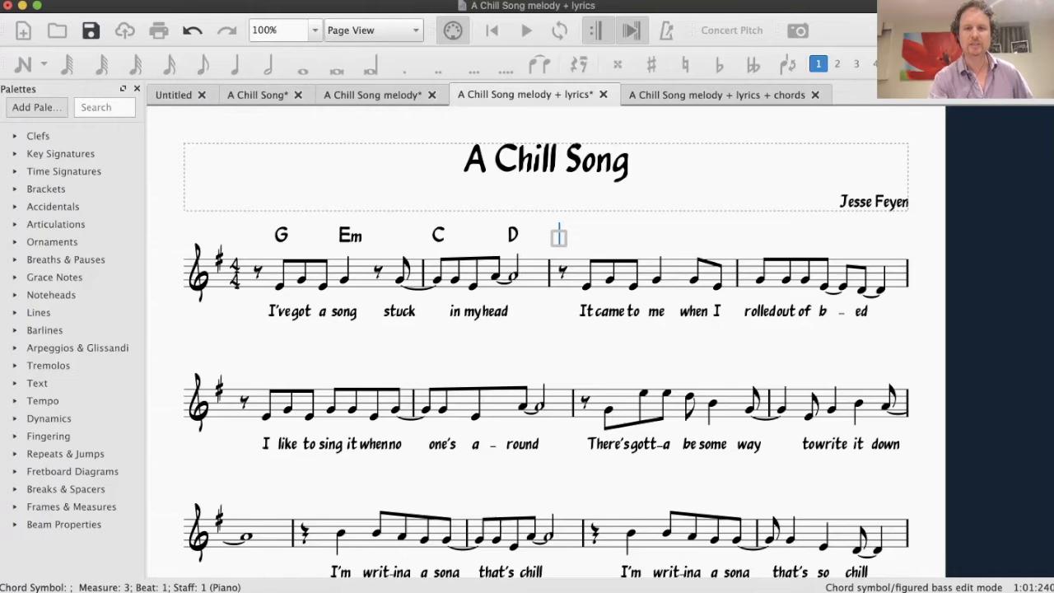
Add a C chord symbol above the first note of measure 3 in the "melody + lyrics" score
key("Escape")
key("space")
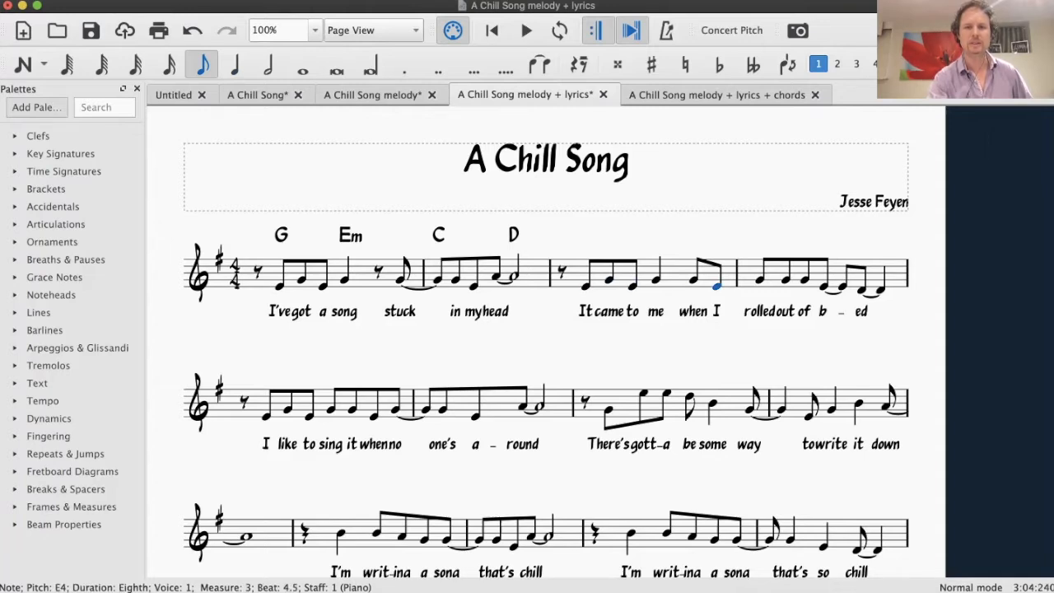
key("Escape")
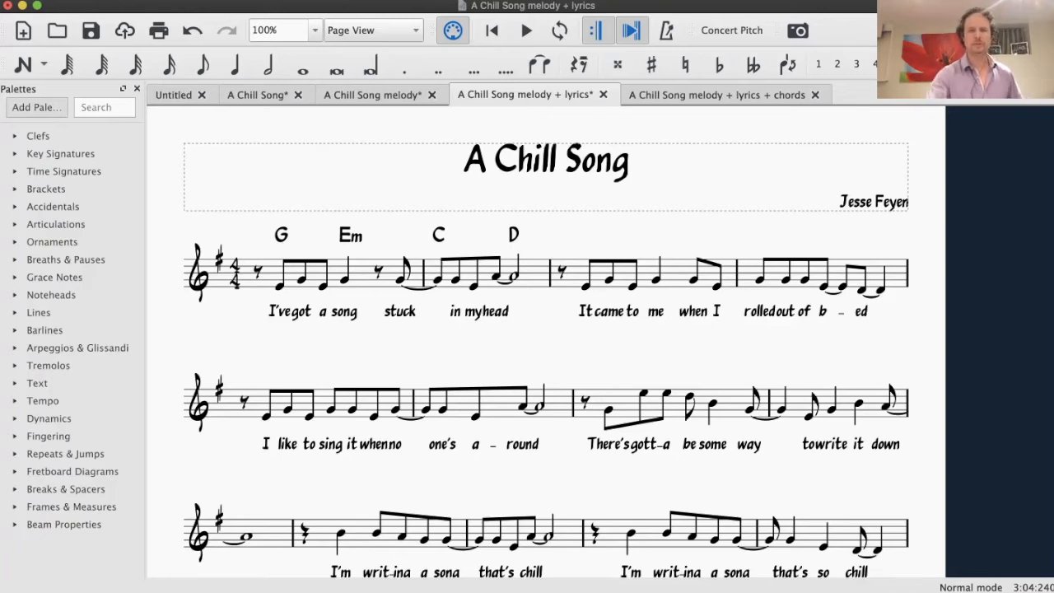
left_click(586, 287)
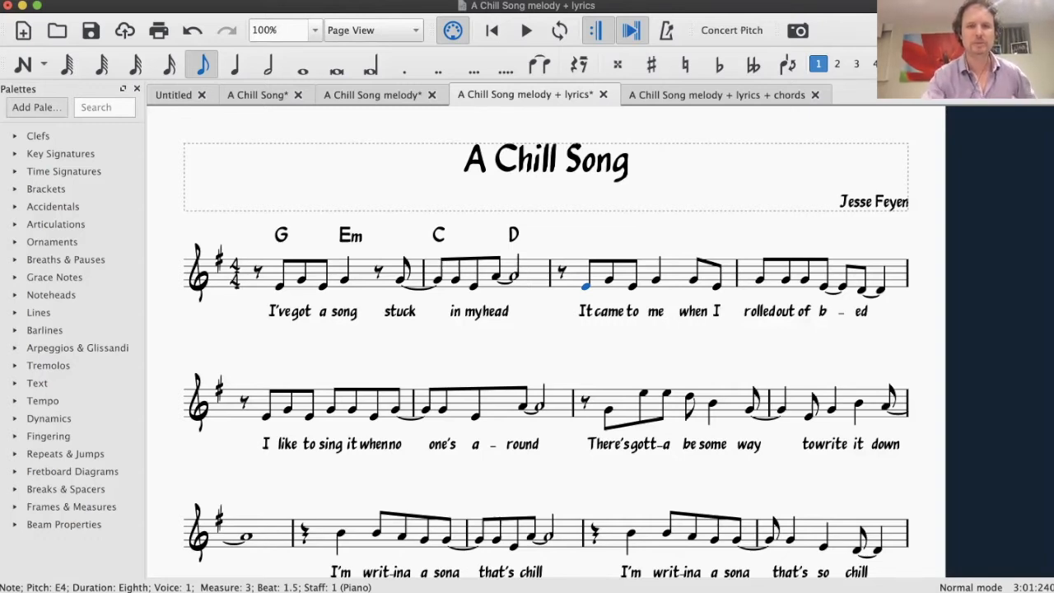
left_click(212, 0)
mouse_move(225, 85)
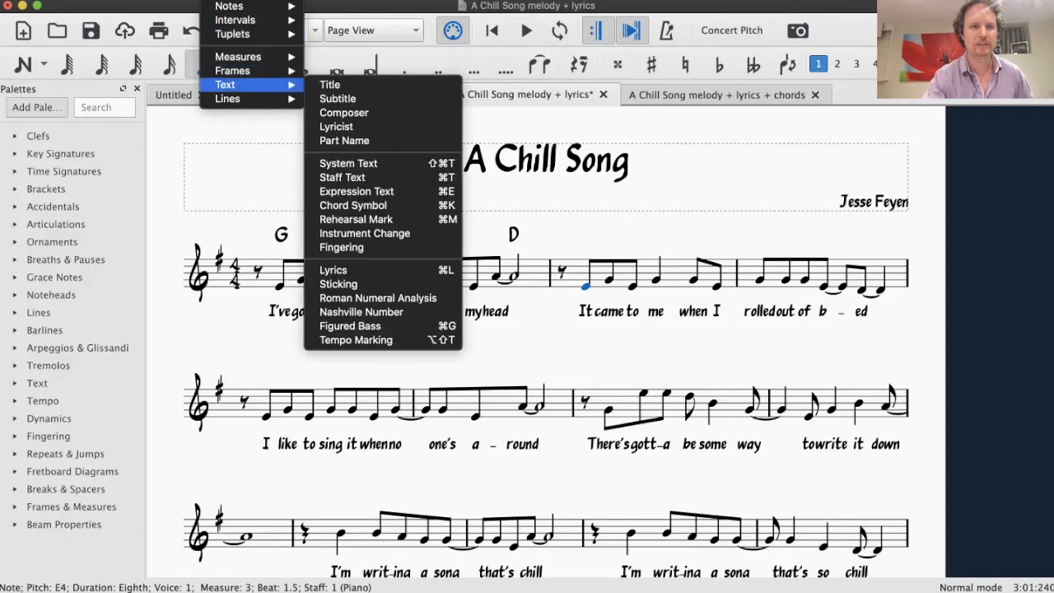
left_click(352, 205)
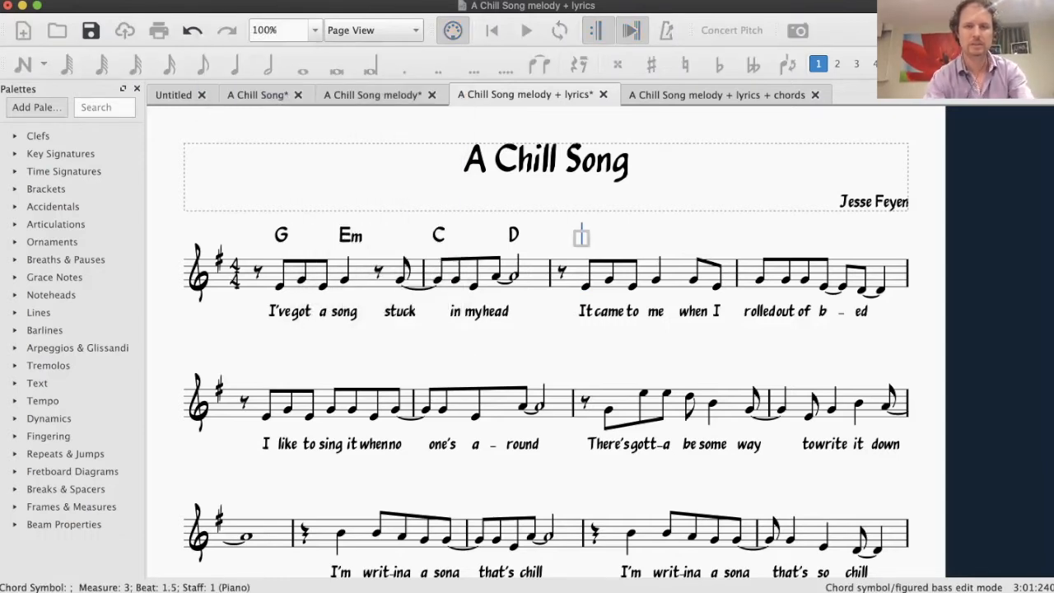
type("C")
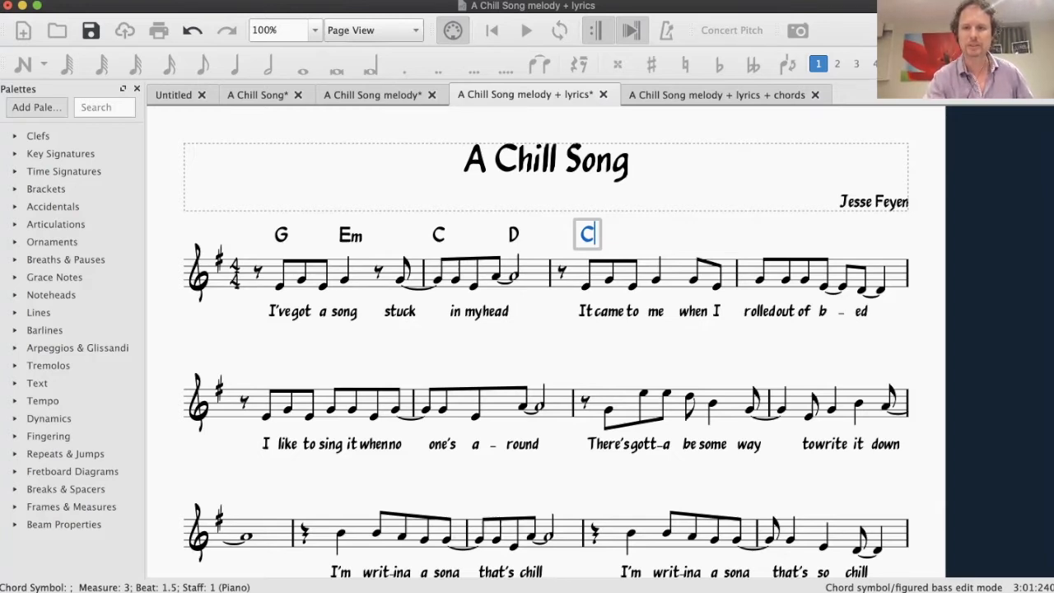
Add a D chord symbol on beat 3 of measure 4 and finish chord entry
left_click(842, 286)
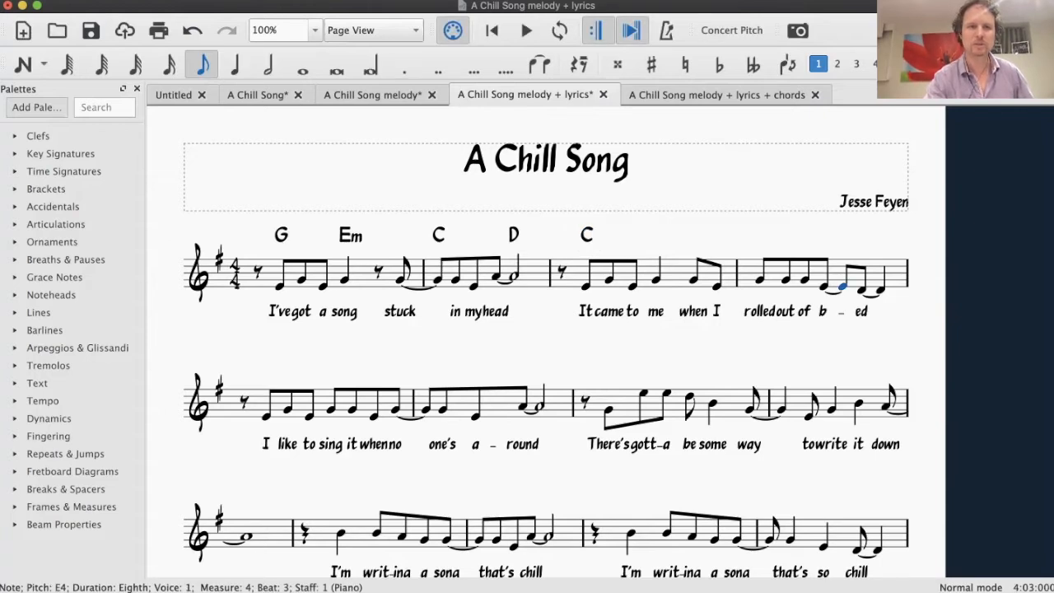
left_click(212, 1)
mouse_move(238, 85)
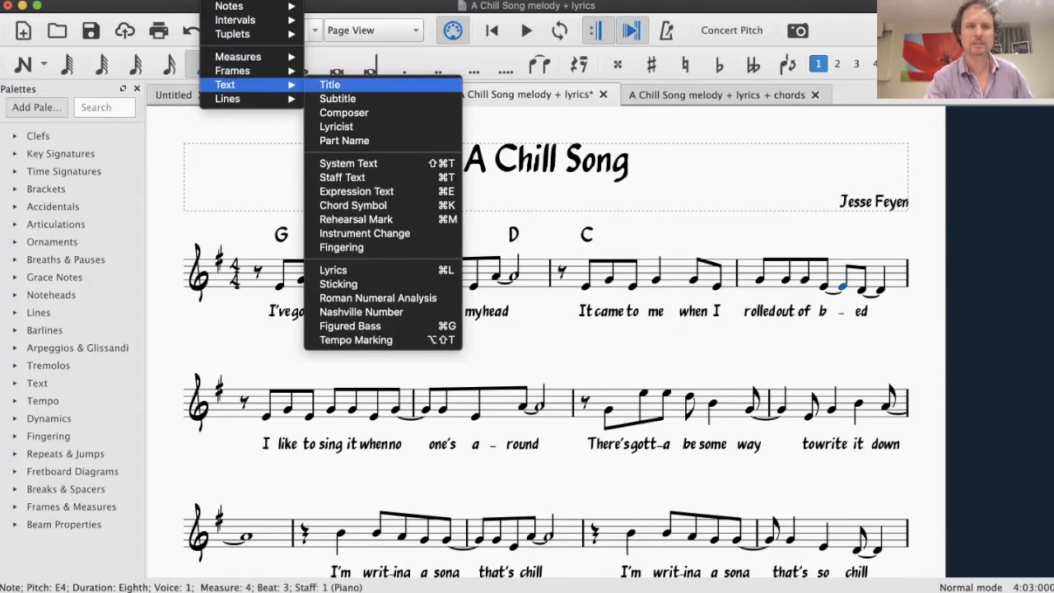
left_click(353, 205)
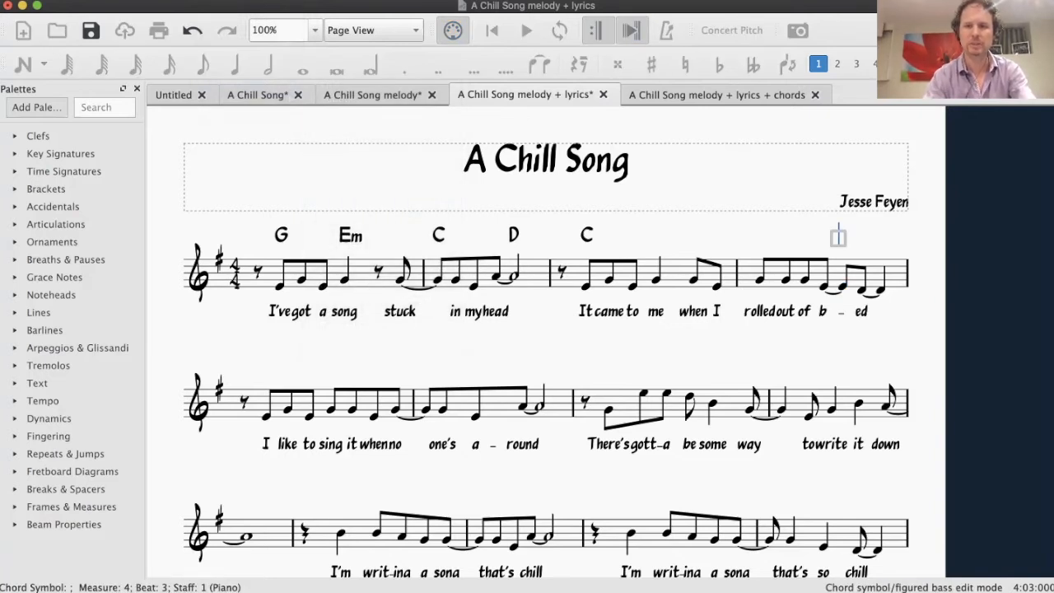
type("D")
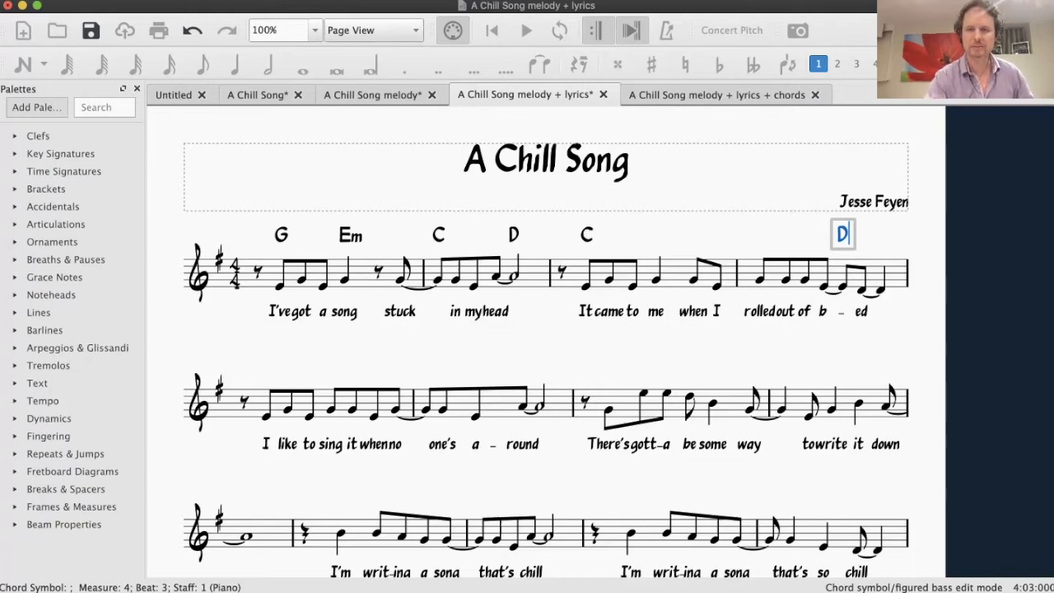
key("Escape")
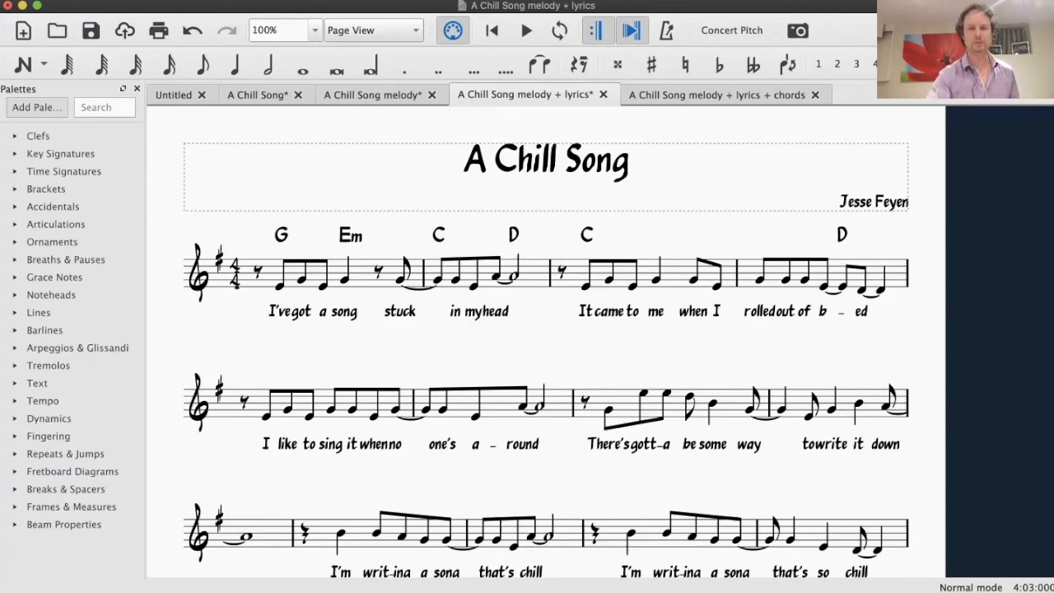
Highlight the song's two-measure phrases in turn across the first two staves, ending with measures 7–8 selected
left_click(675, 275)
left_click(823, 274, "shift")
key("Escape")
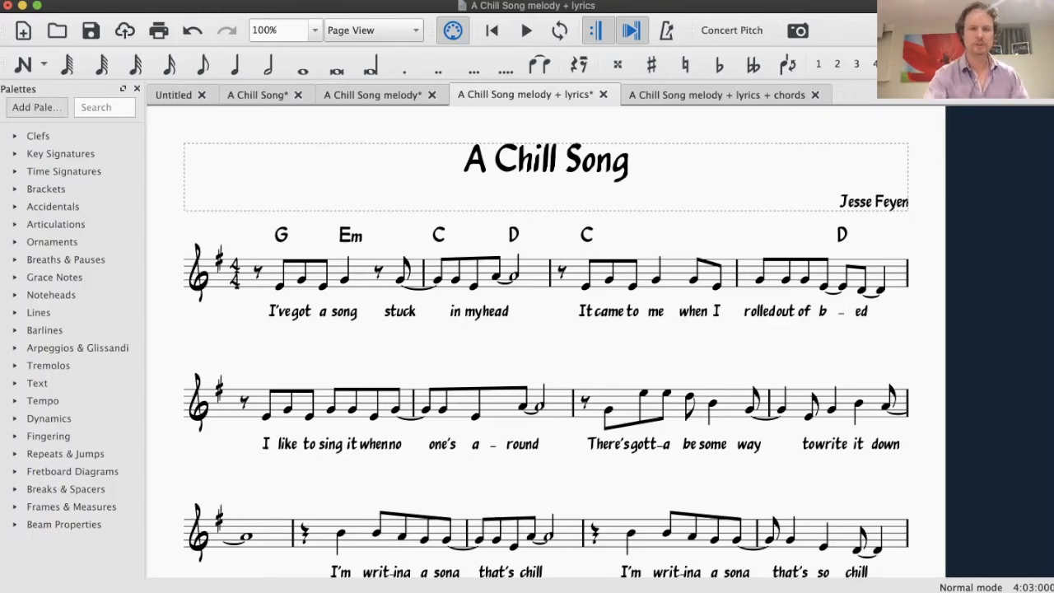
left_click(362, 273)
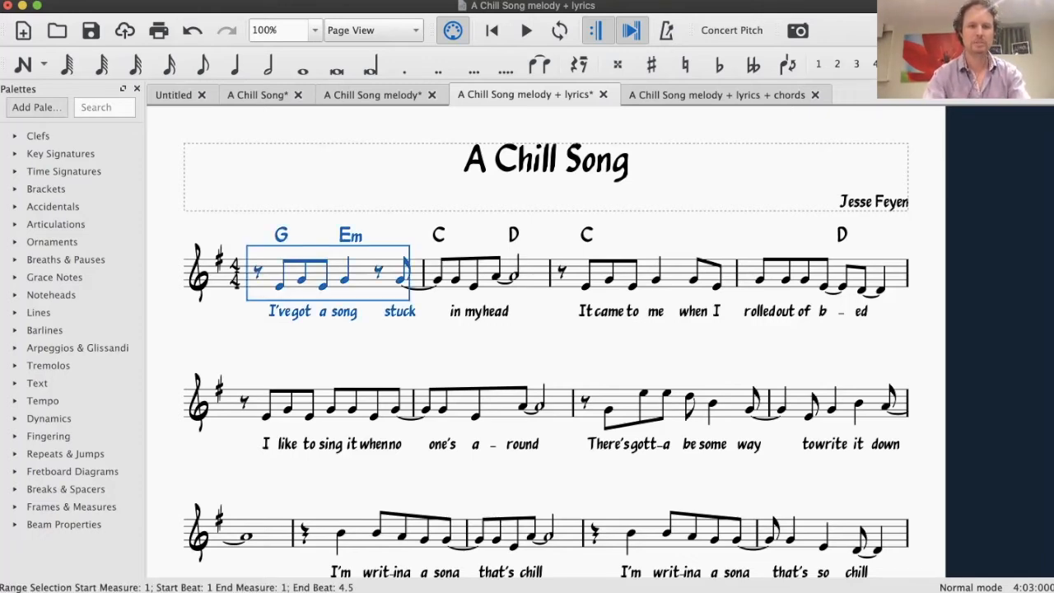
left_click(531, 273, "shift")
left_click(677, 274)
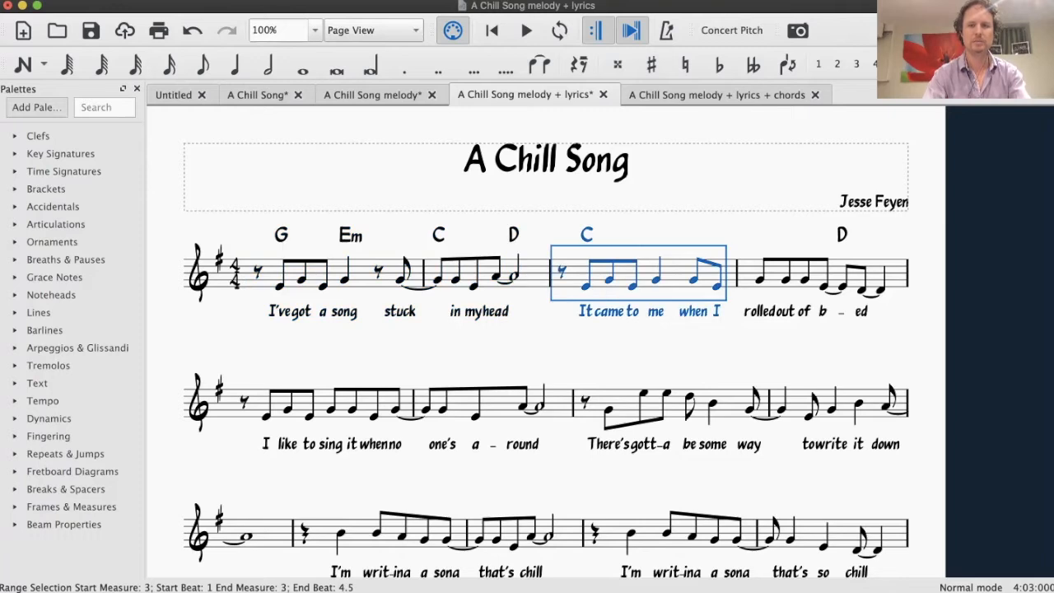
left_click(894, 273, "shift")
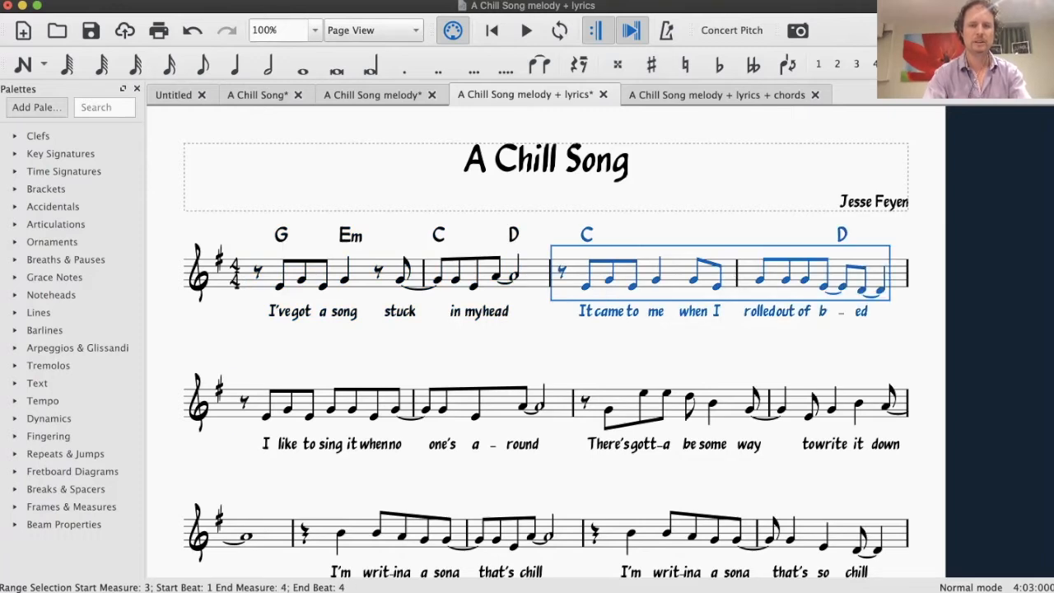
left_click(320, 403)
left_click(558, 403, "shift")
left_click(677, 404)
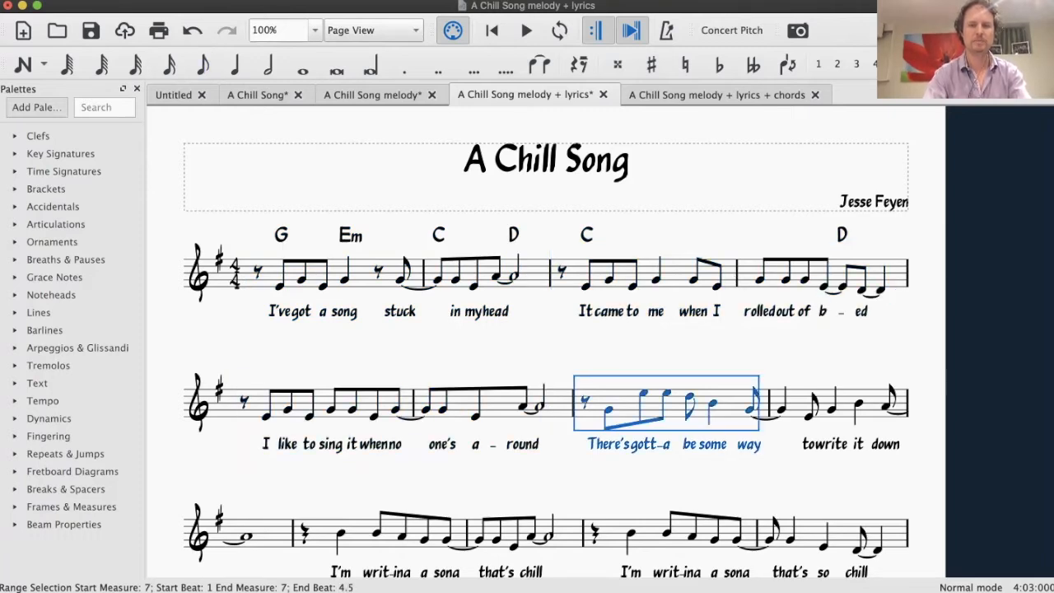
left_click(845, 404, "shift")
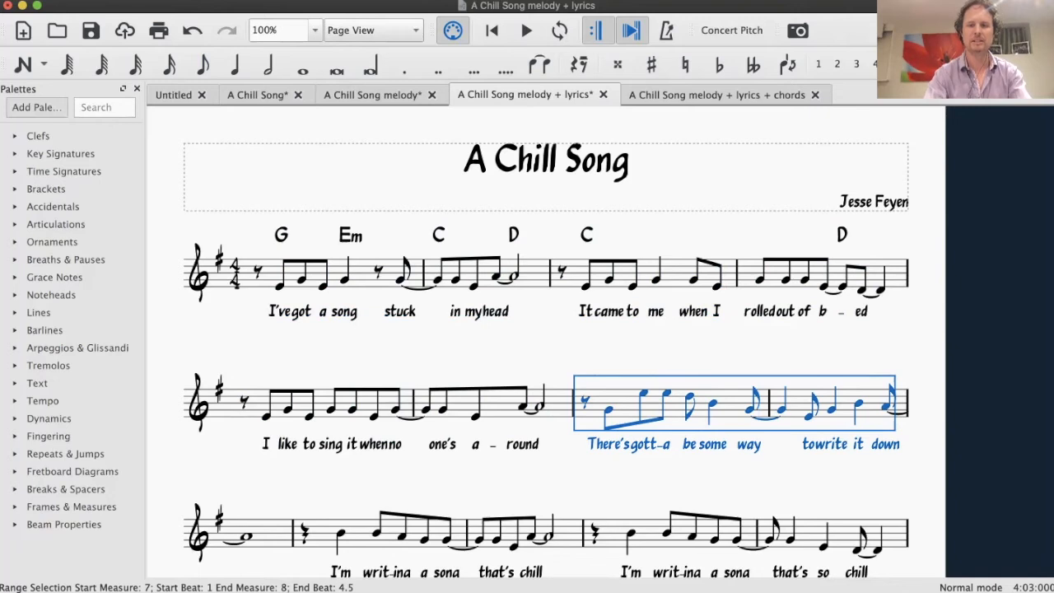
Extend the selected phrase to the first note of measure 9, and highlight measures 1–2, 3–4 and 5–6 in turn
key("shift+Right")
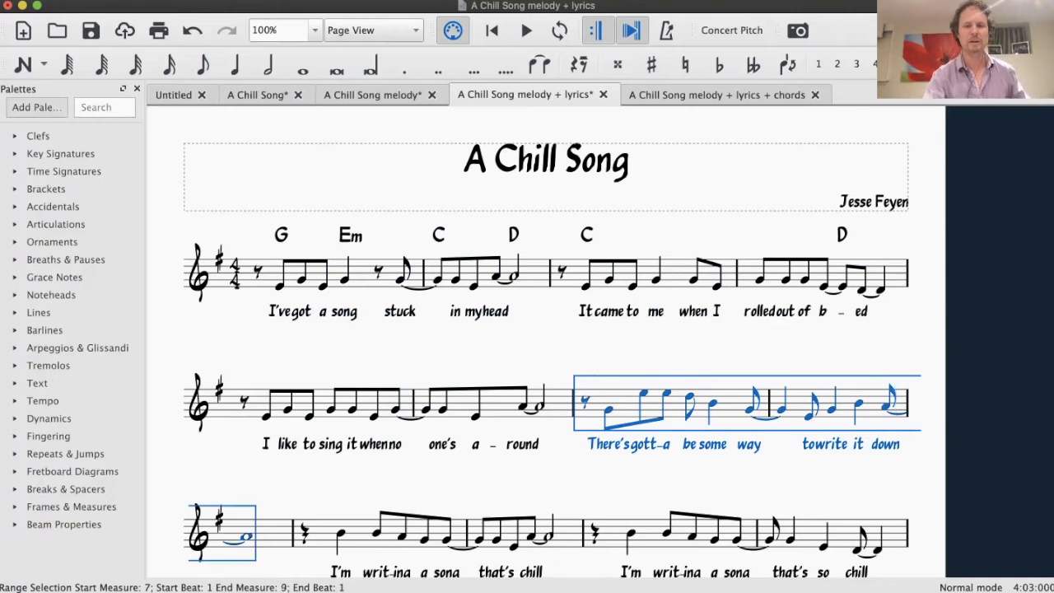
key("Escape")
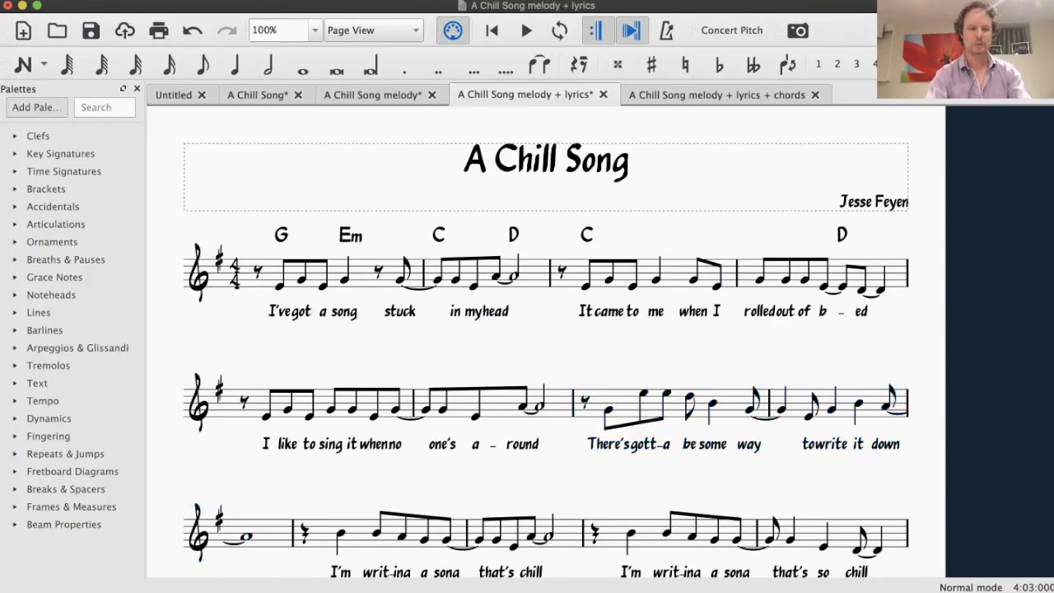
left_click(362, 273)
left_click(535, 273, "shift")
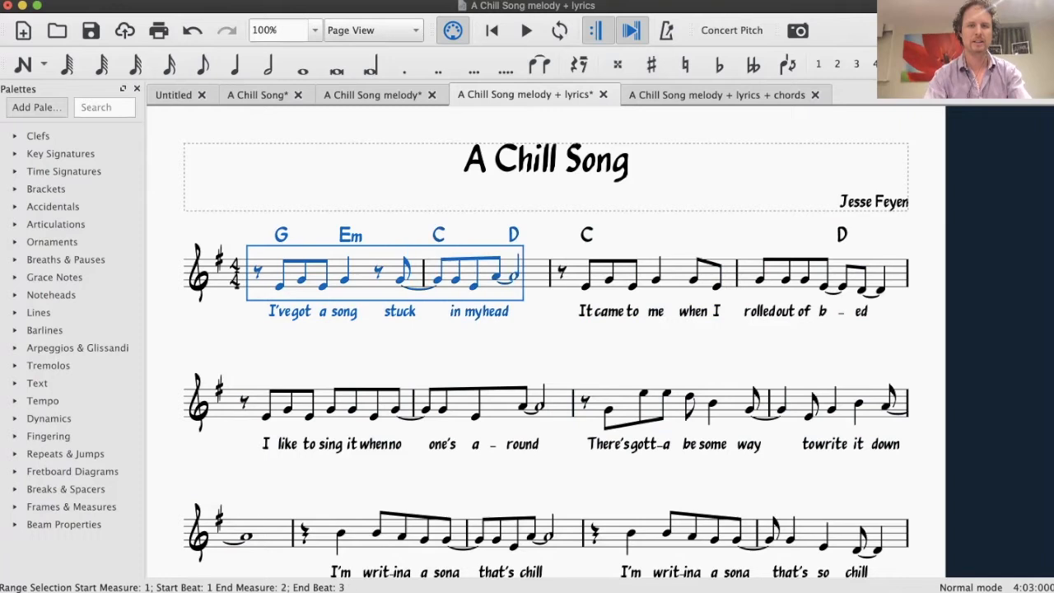
left_click(674, 274)
left_click(894, 273, "shift")
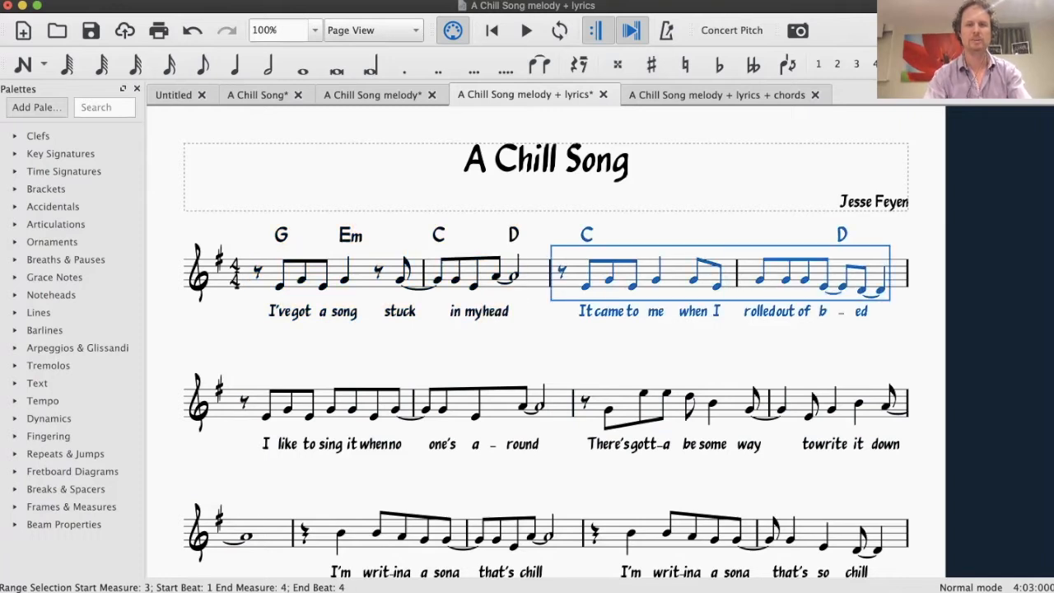
left_click(320, 403)
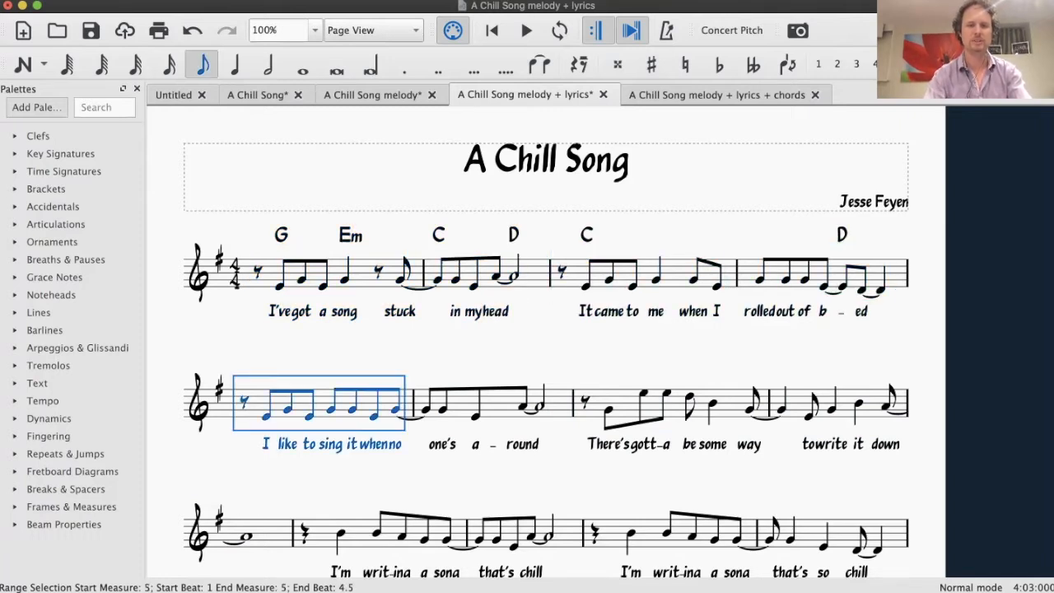
left_click(502, 403, "shift")
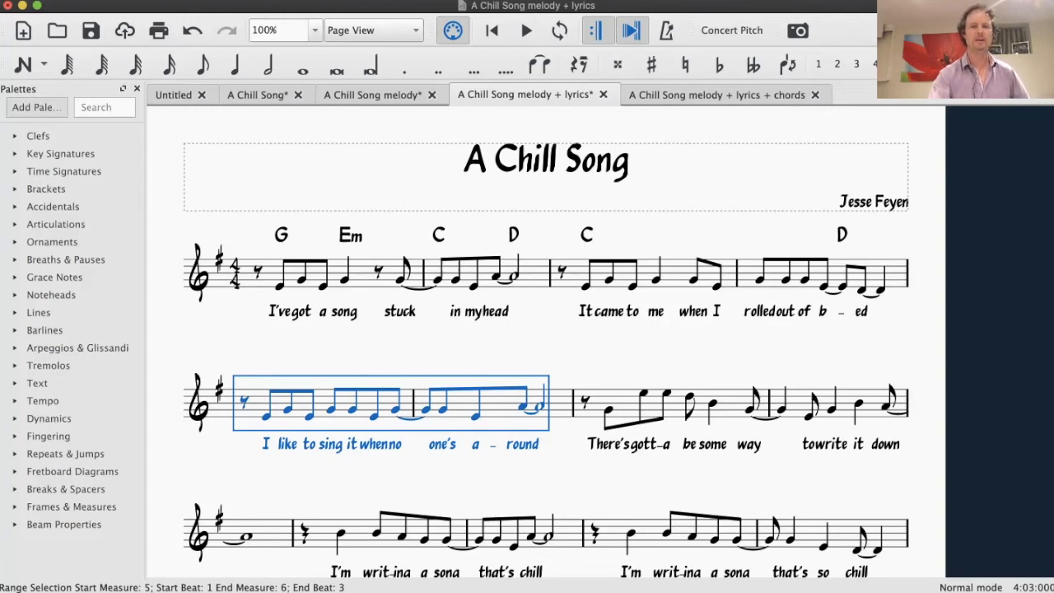
key("Escape")
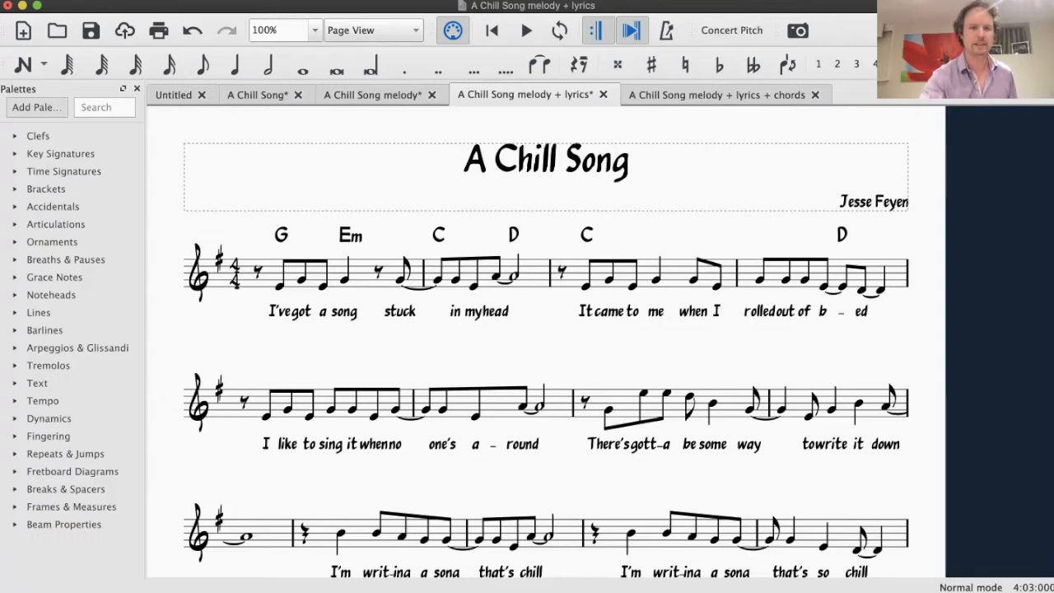
Change the two chord symbols in measure 1 to Em and C, and the first one in measure 2 to G
double_click(281, 236)
type("Em")
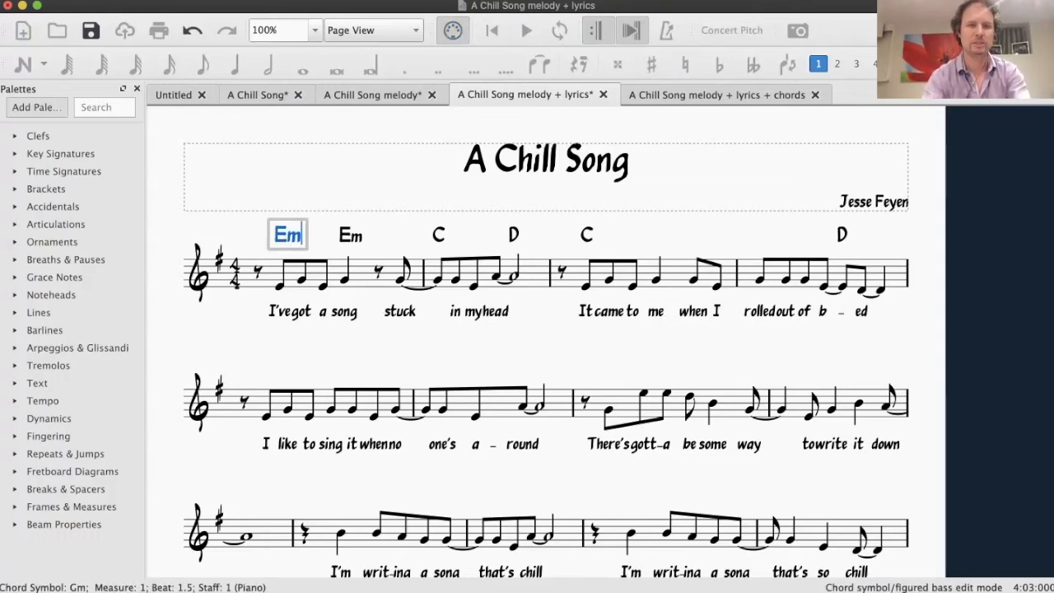
key("Tab")
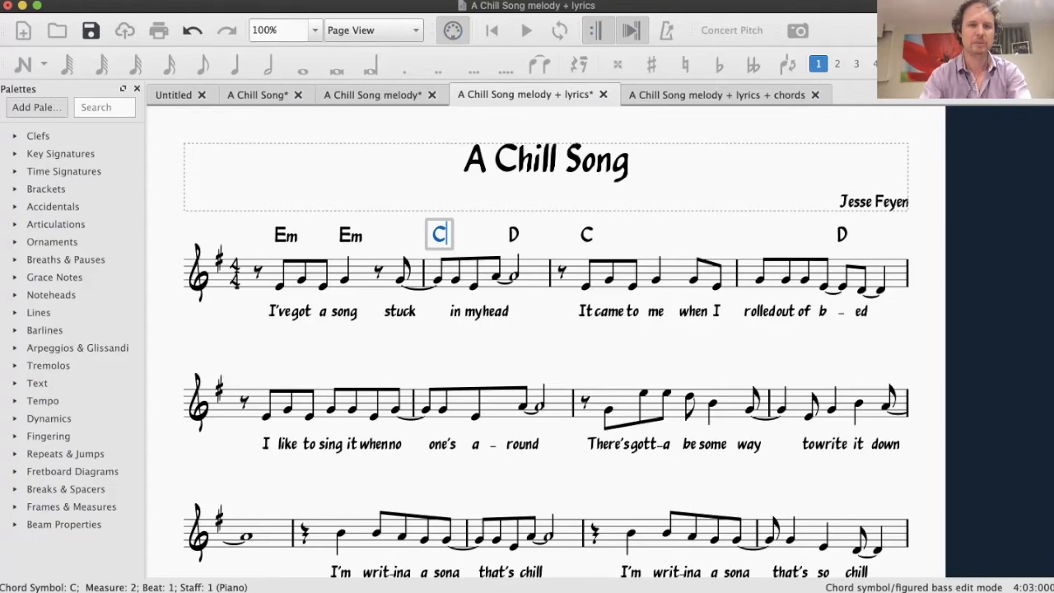
key("shift+Tab")
type("C")
key("space")
key("space")
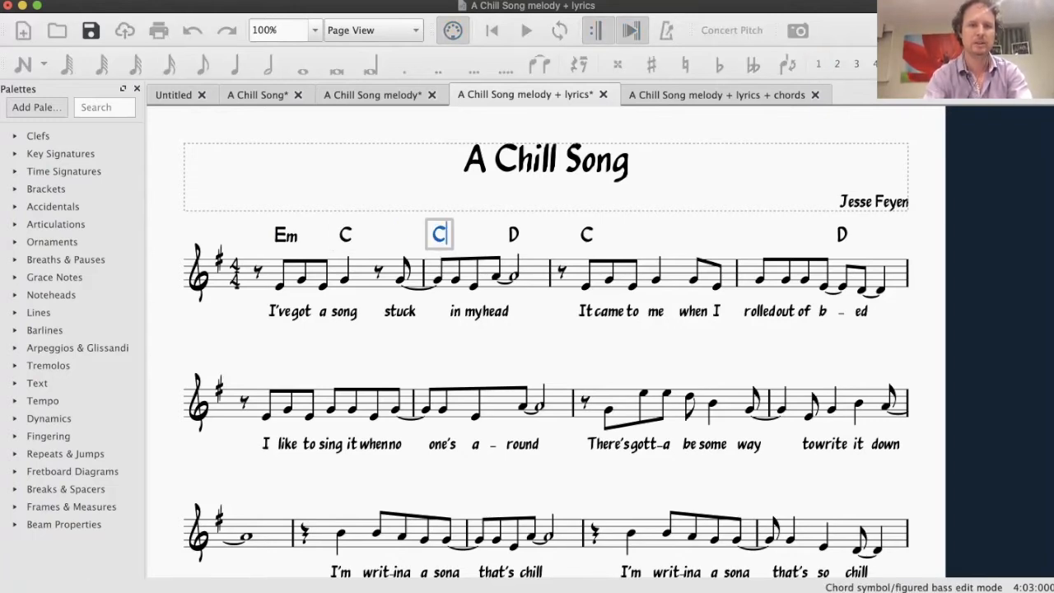
key("BackSpace")
type("G")
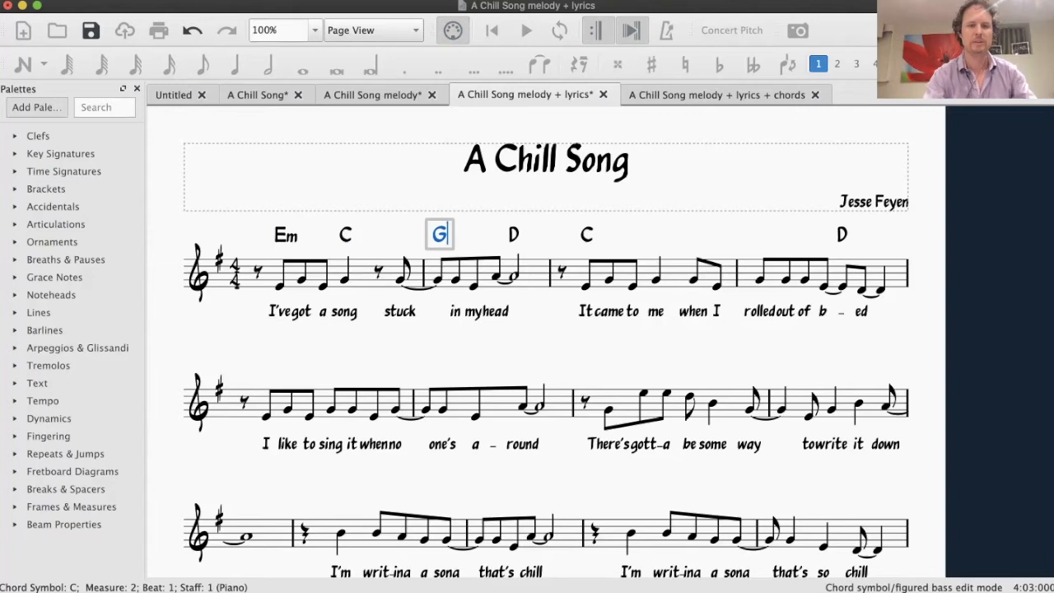
key("Escape")
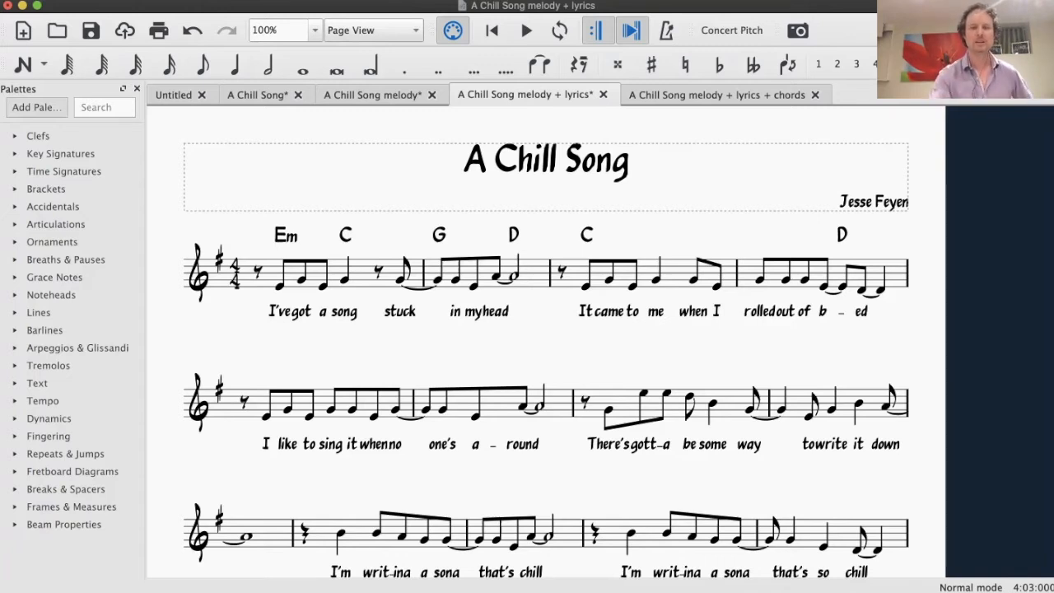
Switch to the "A Chill Song melody + lyrics + chords" score and review its chord progression
key("ctrl+Tab")
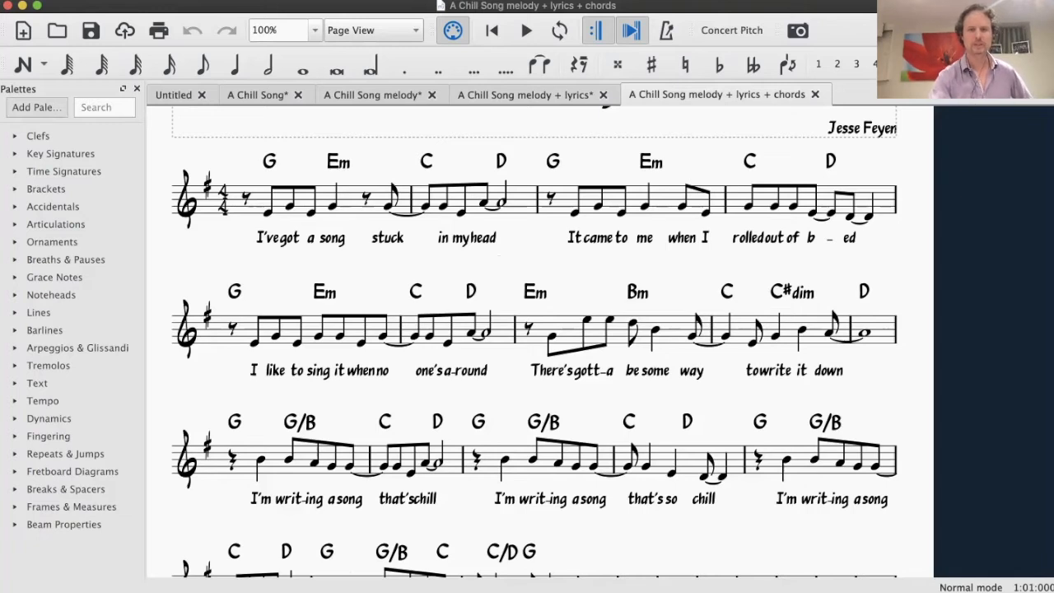
scroll(527, 341, "down", 3)
scroll(527, 341, "up", 3)
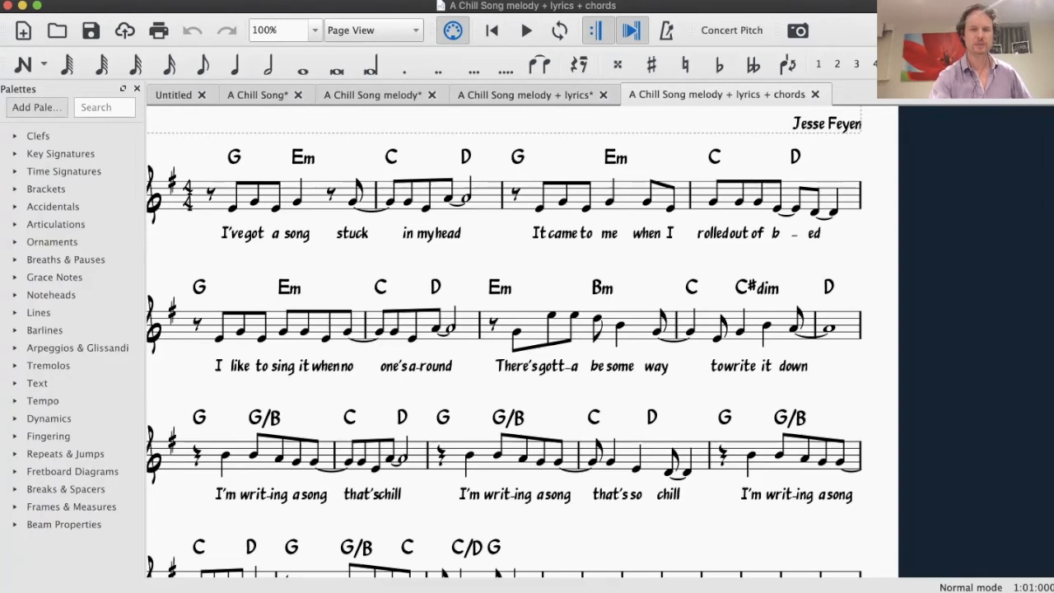
scroll(527, 342, "left", 1)
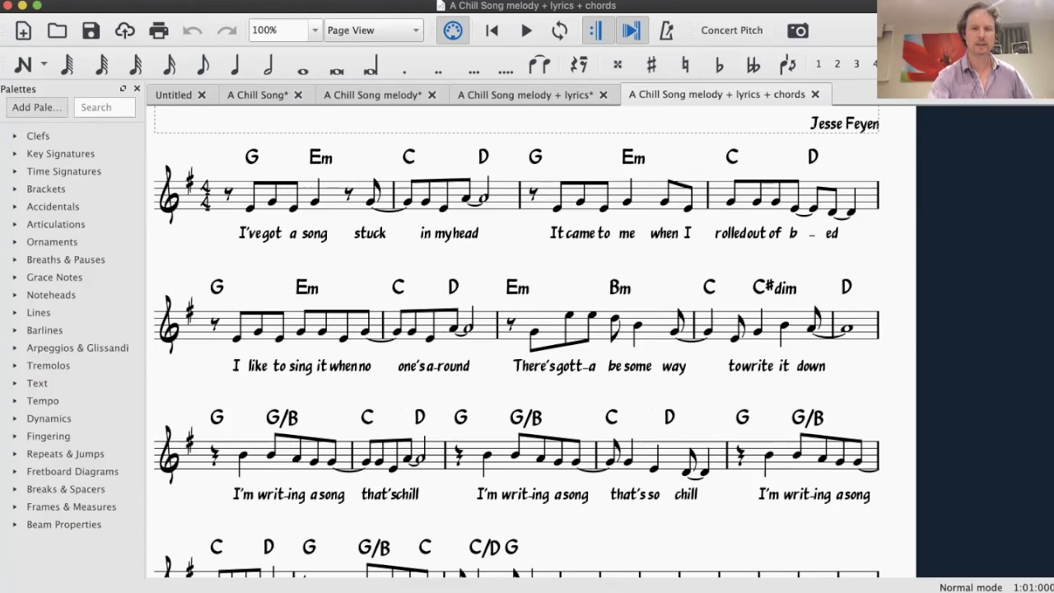
scroll(536, 342, "down", 2)
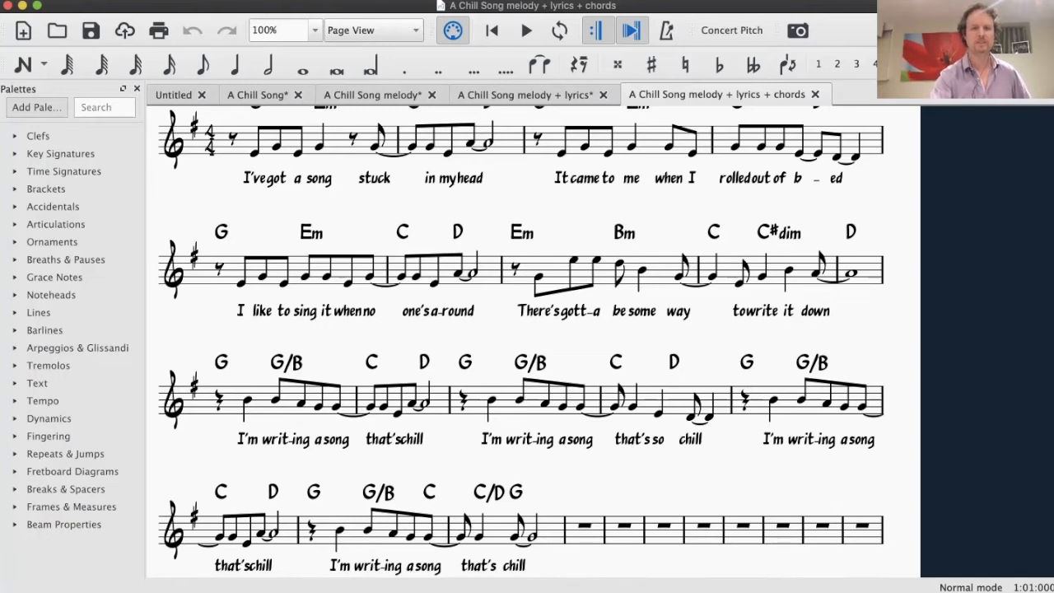
scroll(538, 342, "up", 1)
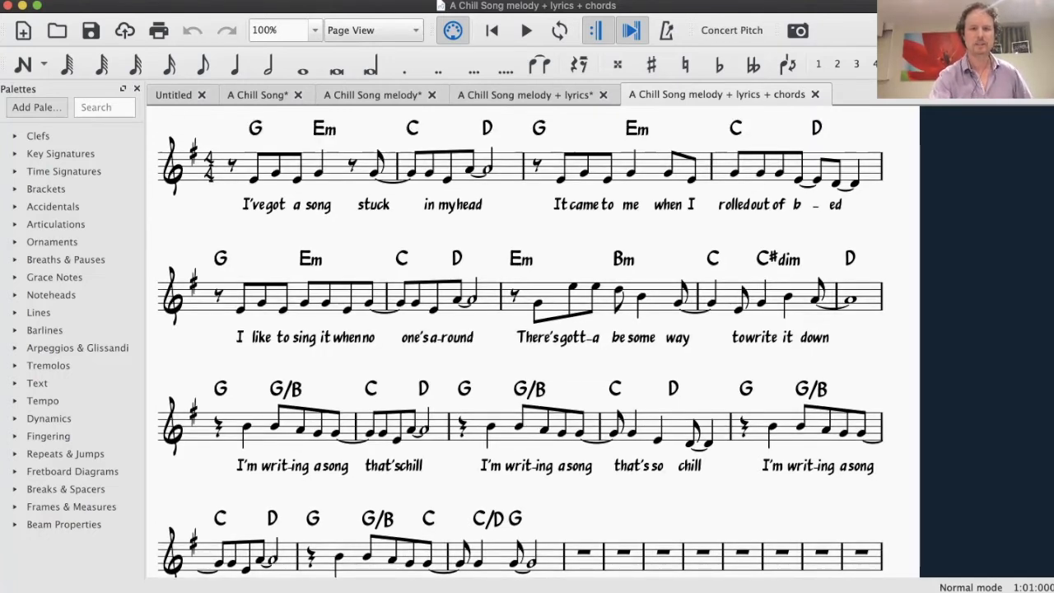
Examine the Em and Bm chords in measure 7 against the melody notes under Bm, and the C chord opening measure 8
left_click(521, 259)
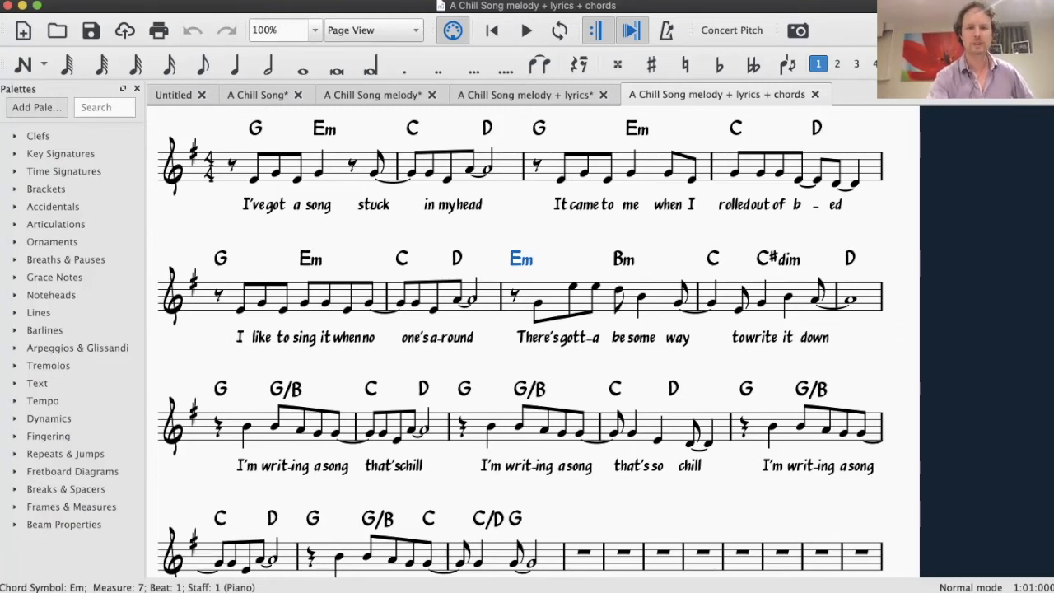
left_click(624, 260)
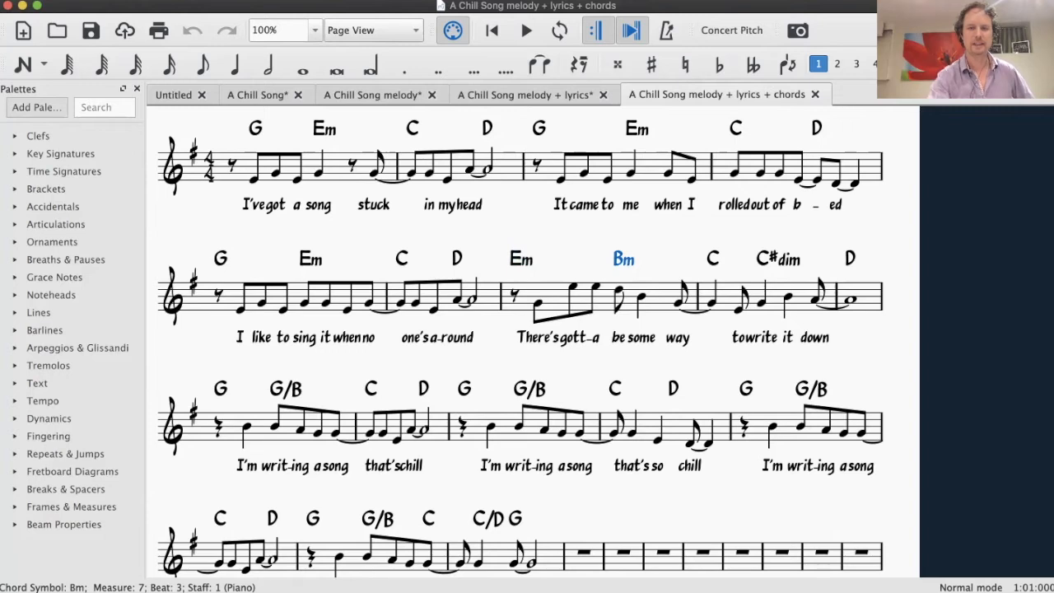
left_click(619, 289)
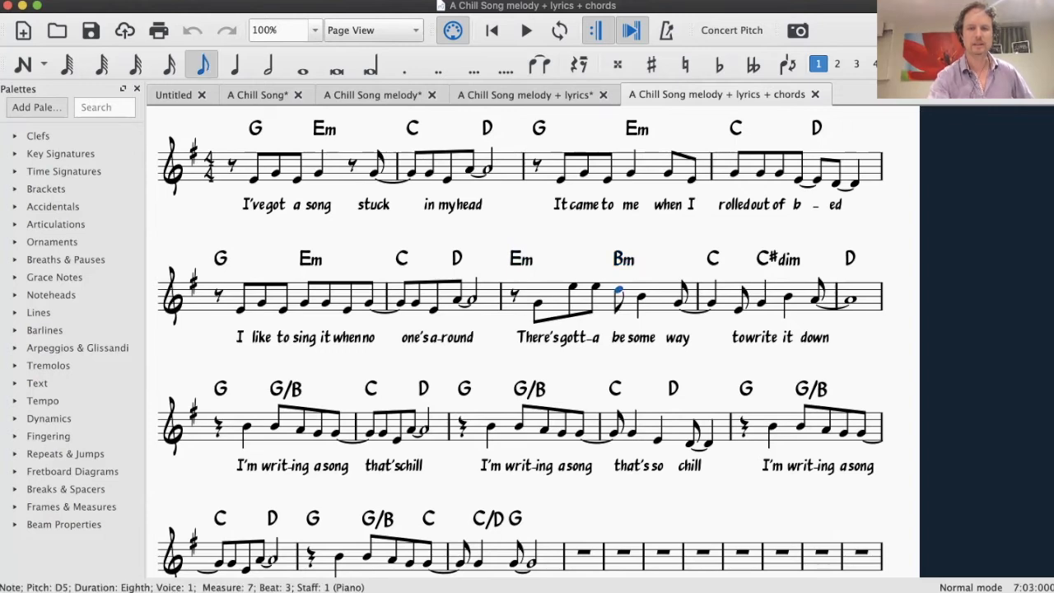
left_click(641, 296)
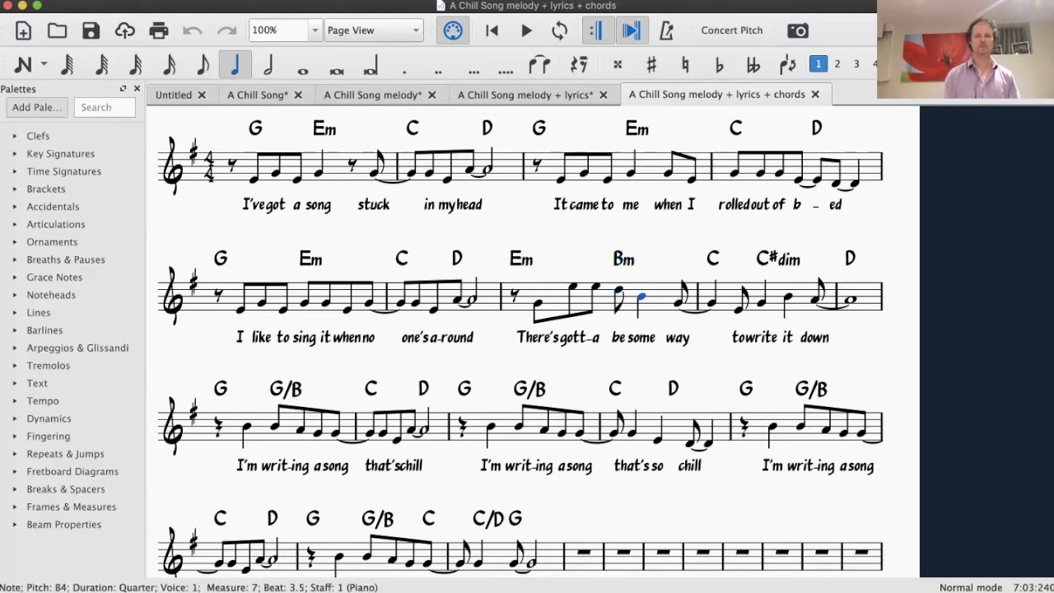
left_click(678, 303)
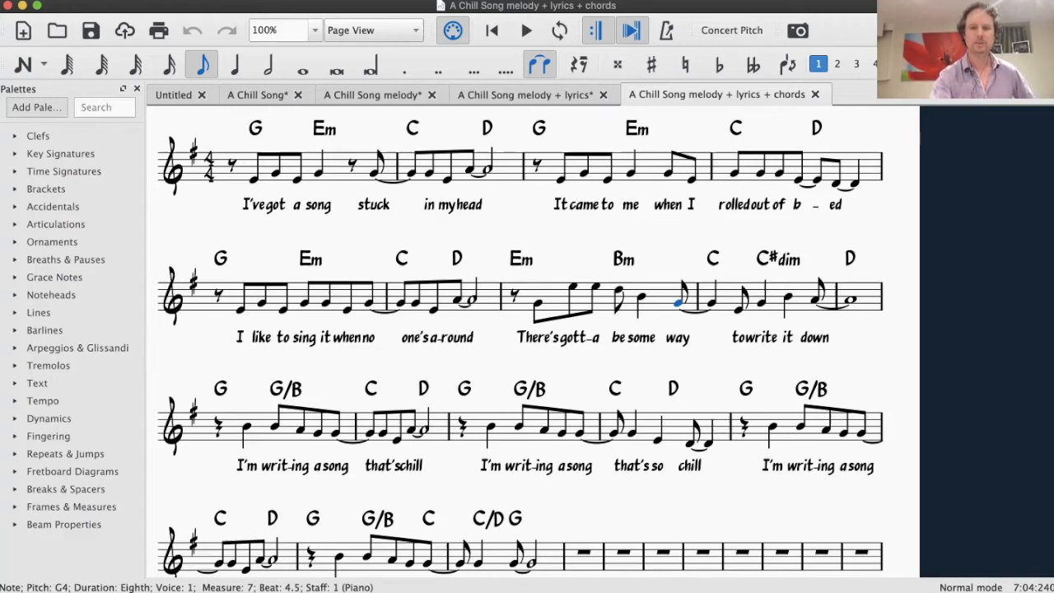
left_click(713, 258)
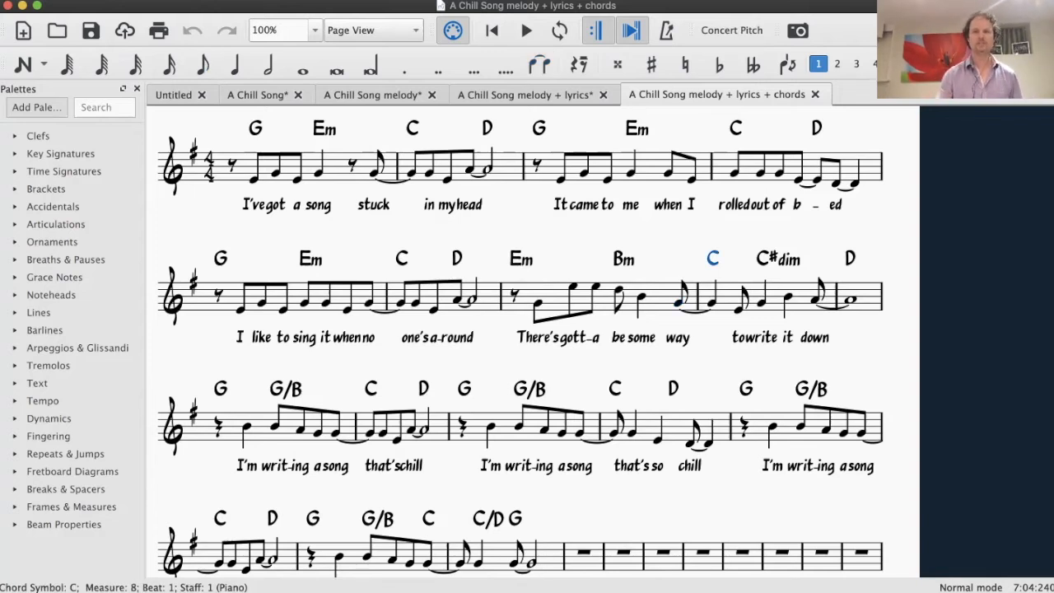
key("Escape")
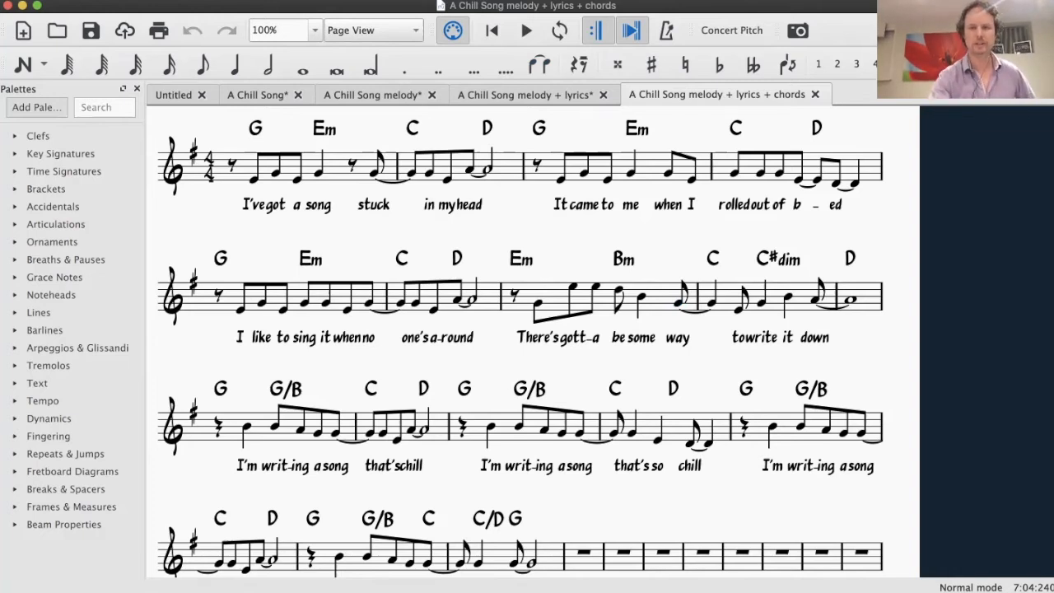
Trace the chord movement from Bm in measure 7 through C and C#dim to the D chord in measure 9
left_click(778, 260)
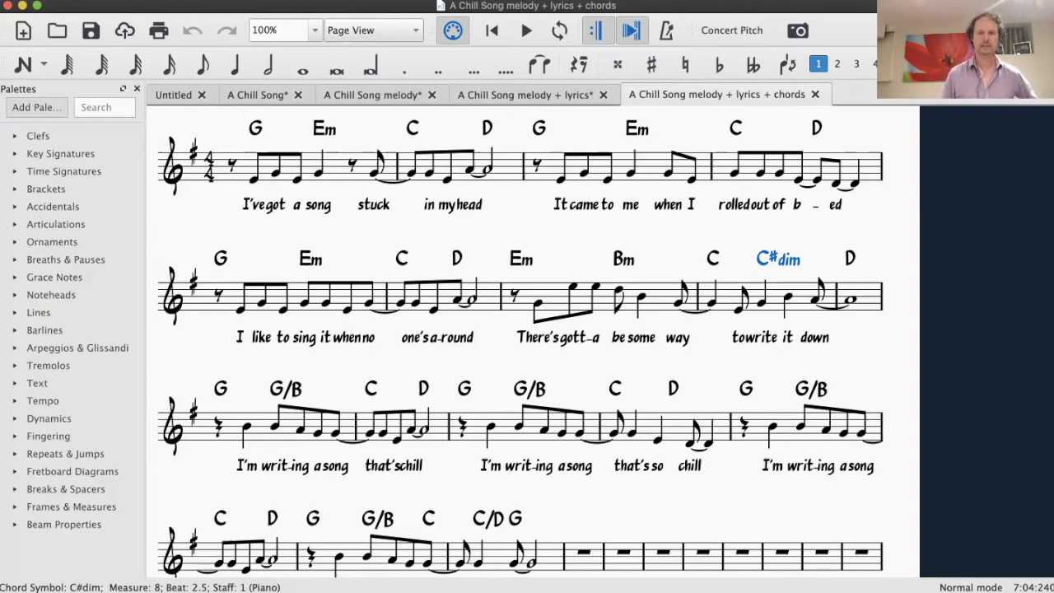
key("Escape")
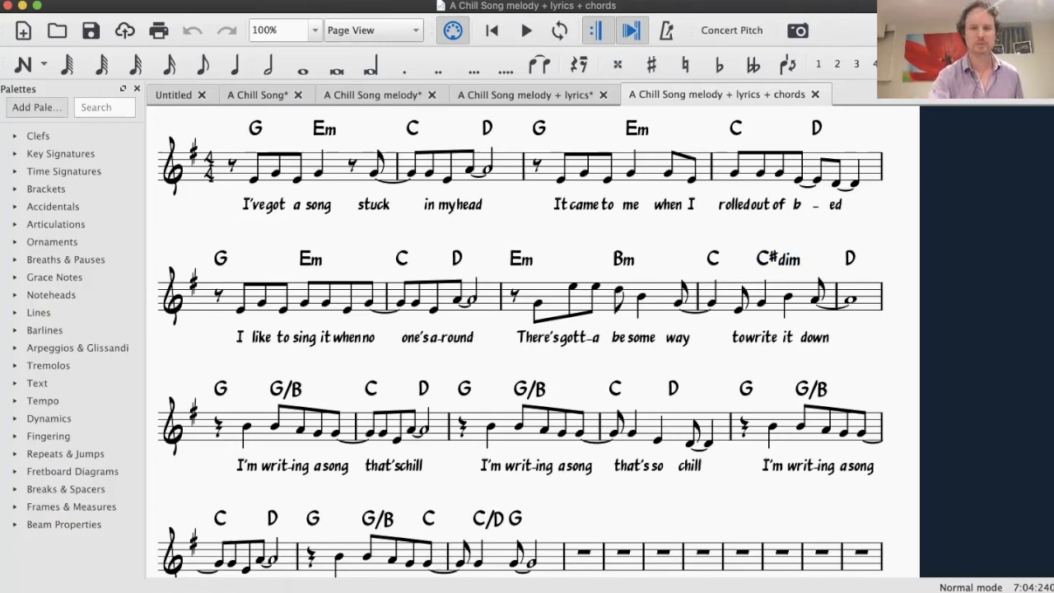
left_click(619, 290)
left_click(624, 259)
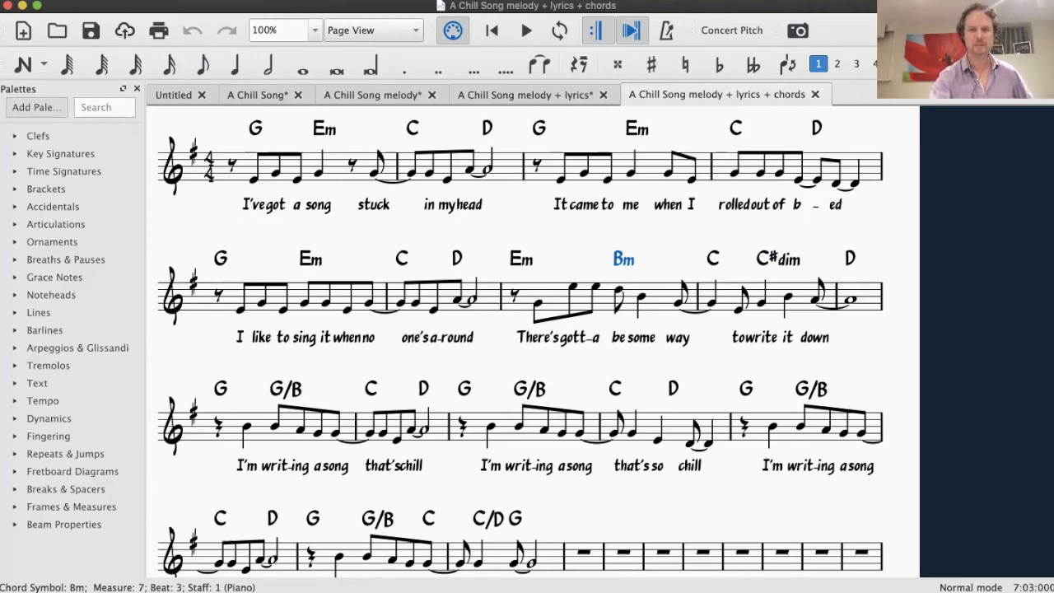
left_click(713, 258)
left_click(778, 259)
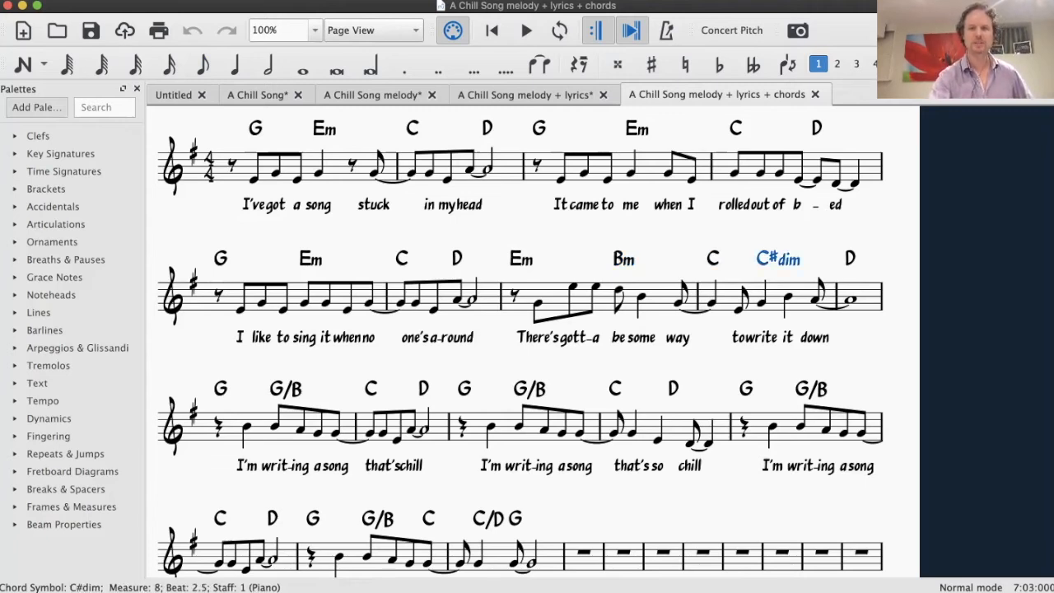
left_click(850, 258)
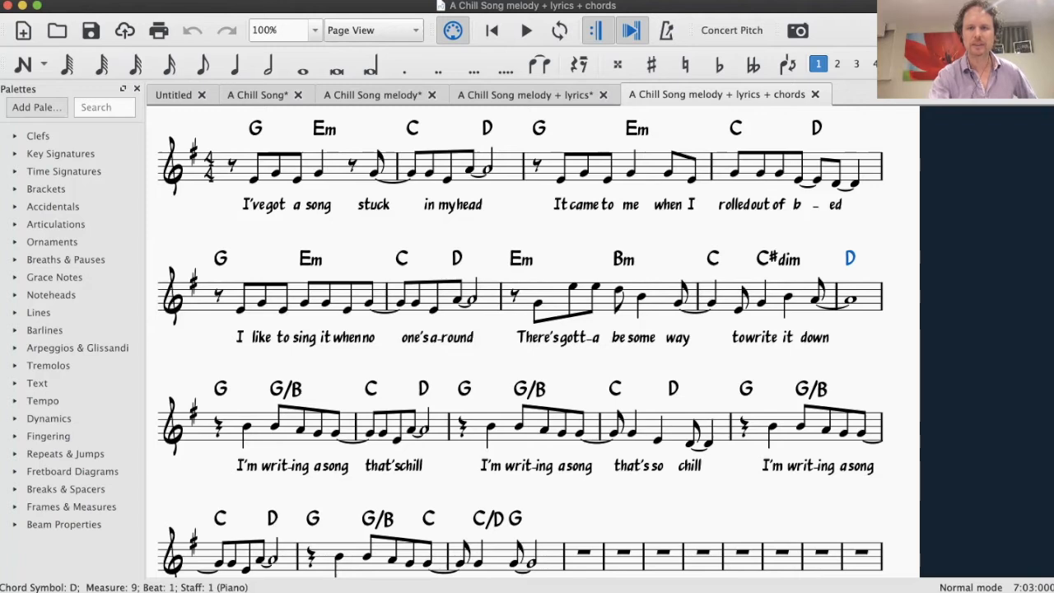
Inspect the melody notes sung under the C#dim chord in measure 8, from "write" to "down"
left_click(761, 303)
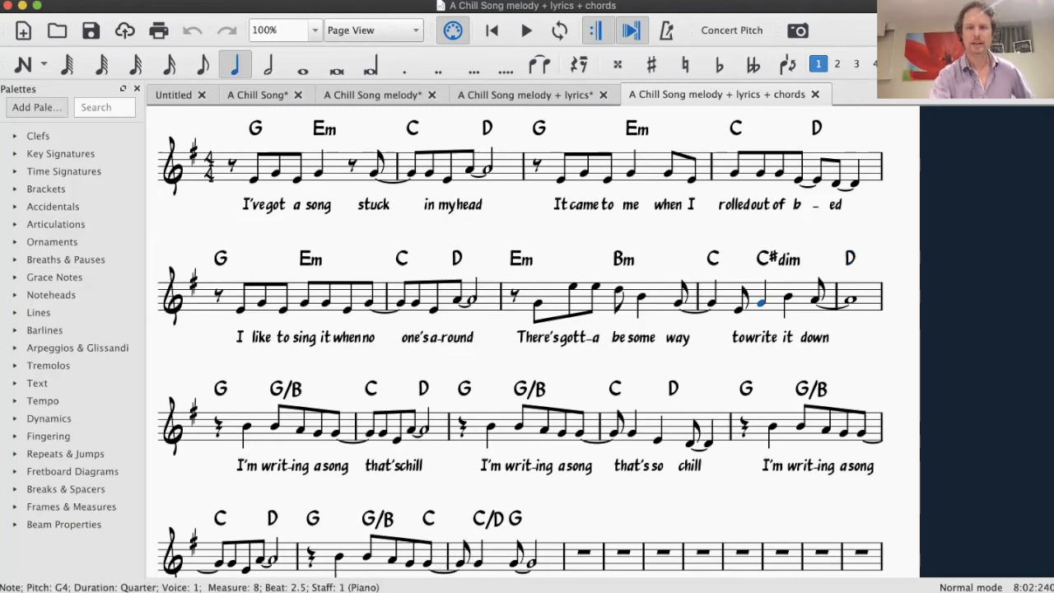
key("Right")
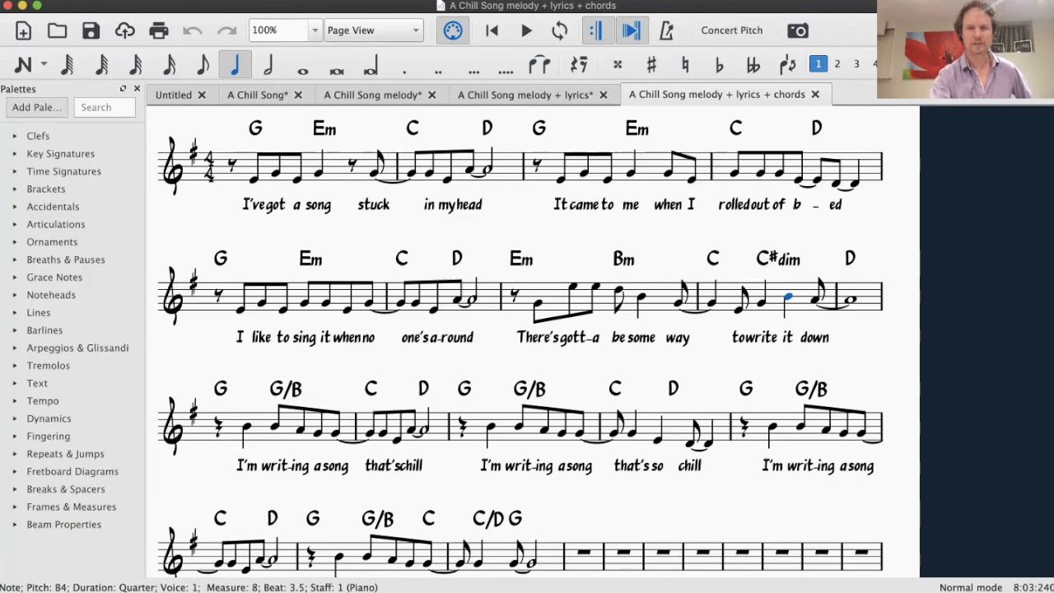
key("Right")
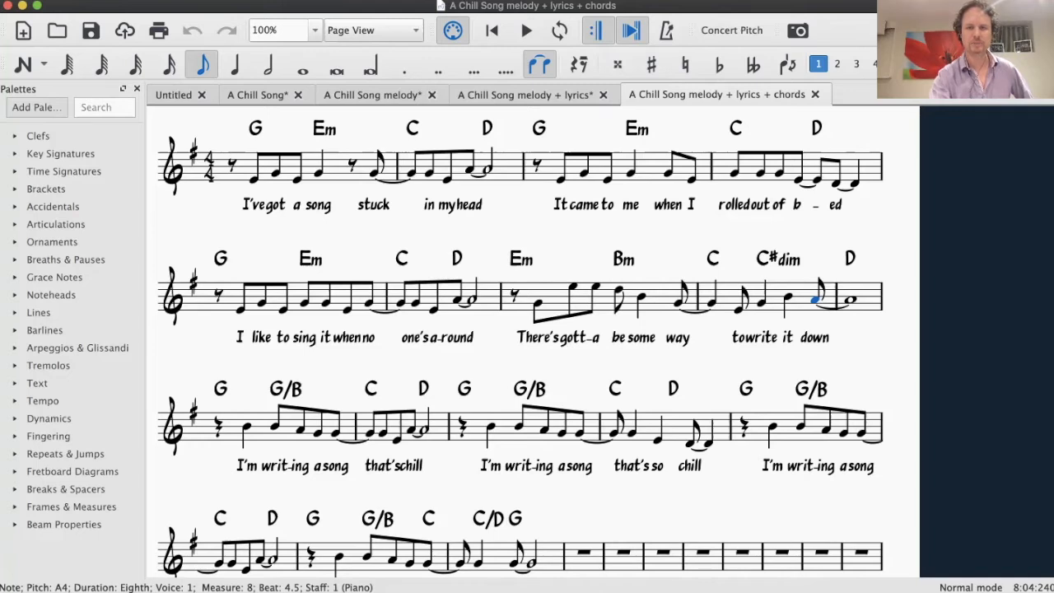
key("Escape")
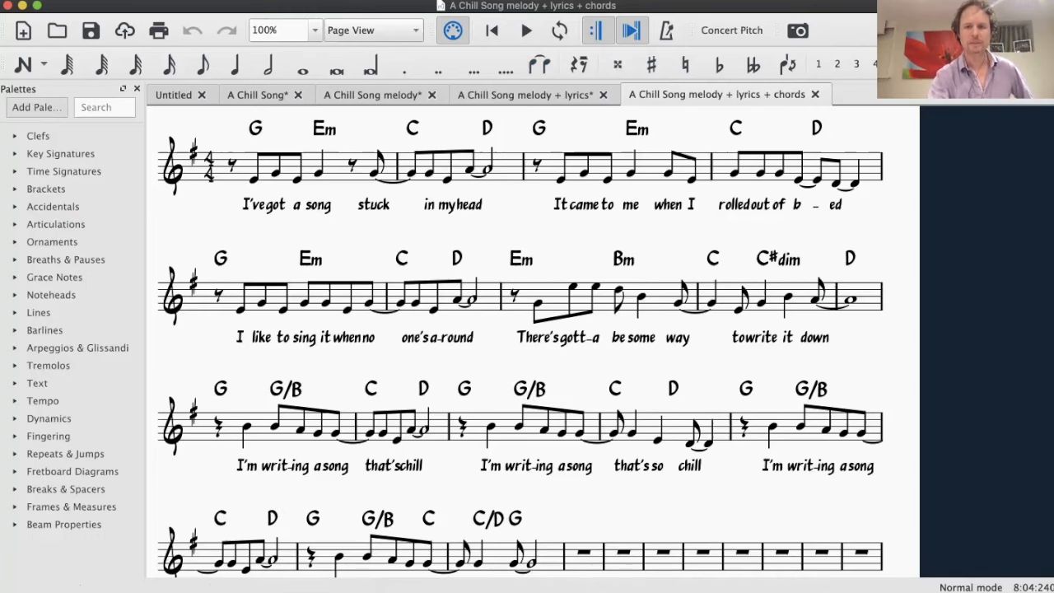
left_click(761, 303)
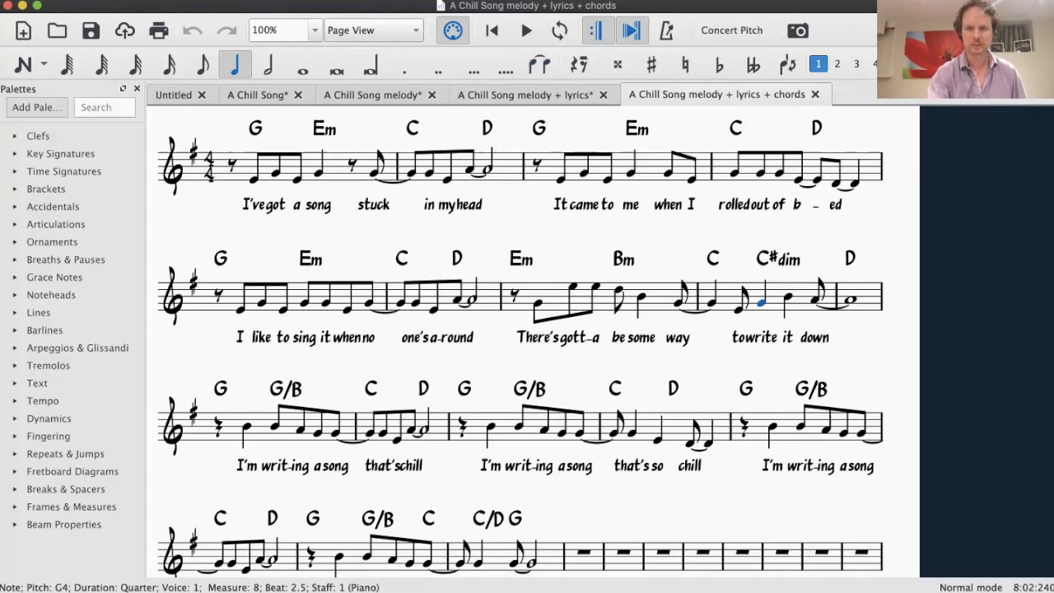
left_click(815, 301)
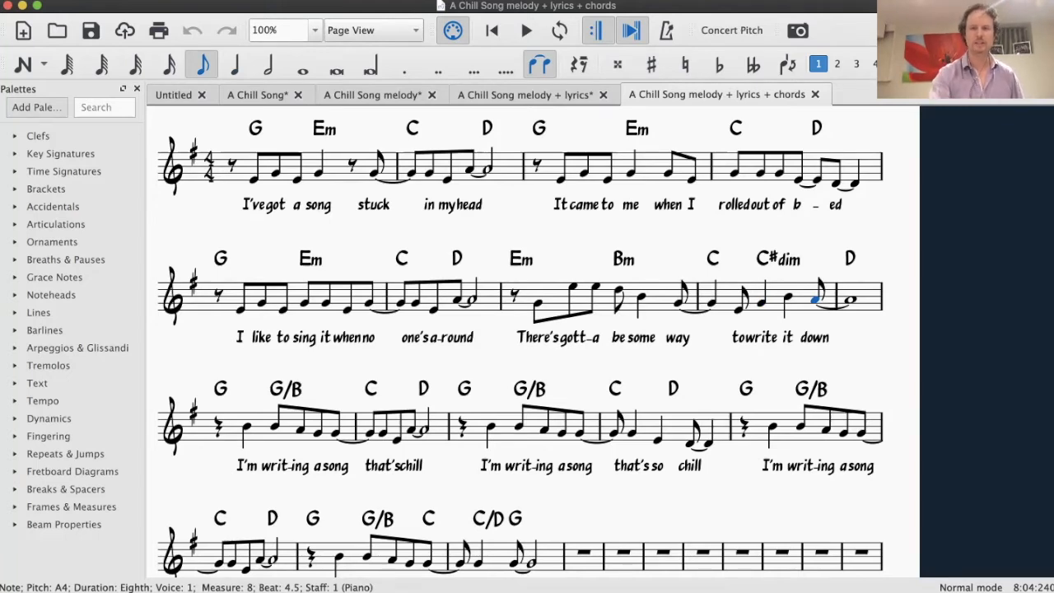
Change the C#dim chord symbol in measure 8 to C#m7b5
key("Left")
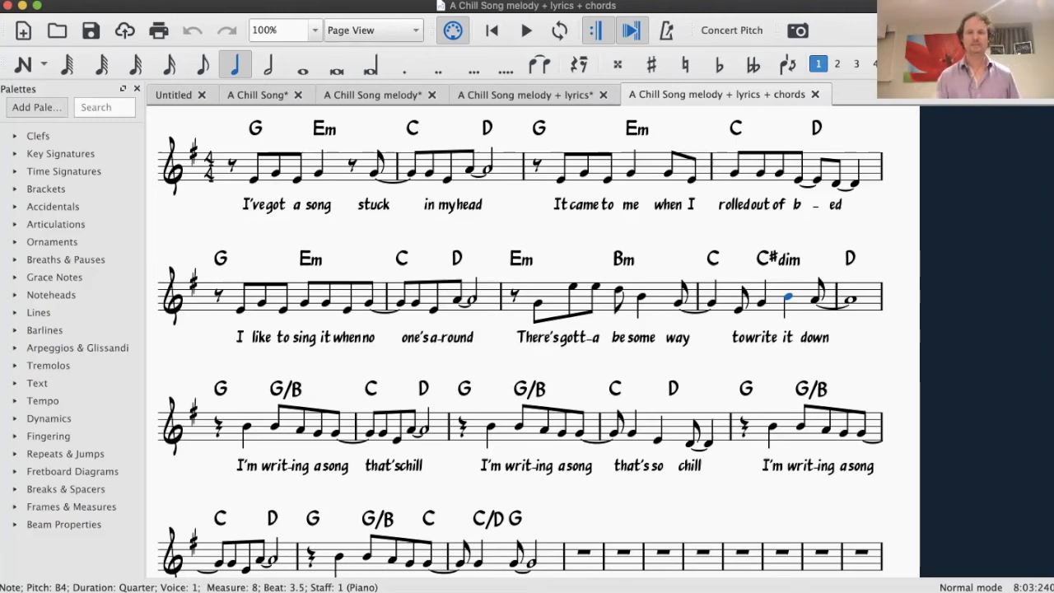
left_click(777, 260)
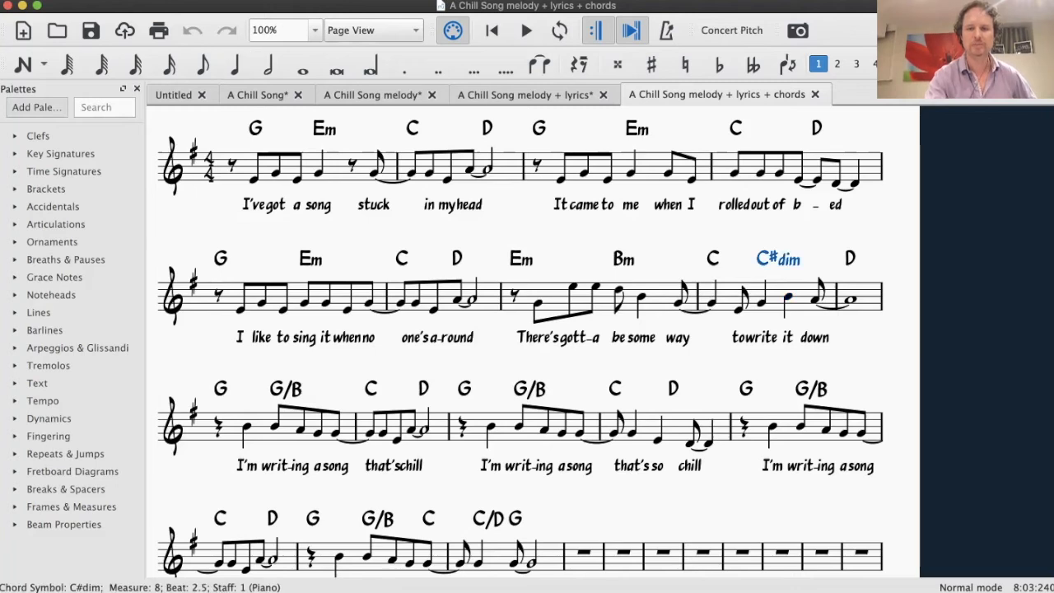
double_click(778, 259)
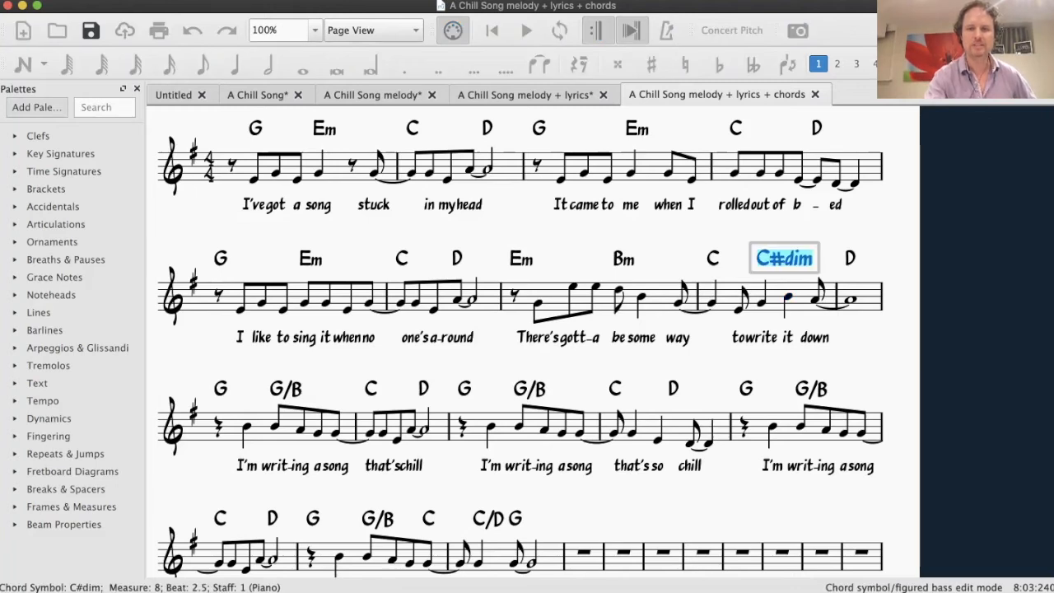
left_click(798, 257)
key("Right")
key("BackSpace")
key("BackSpace")
key("BackSpace")
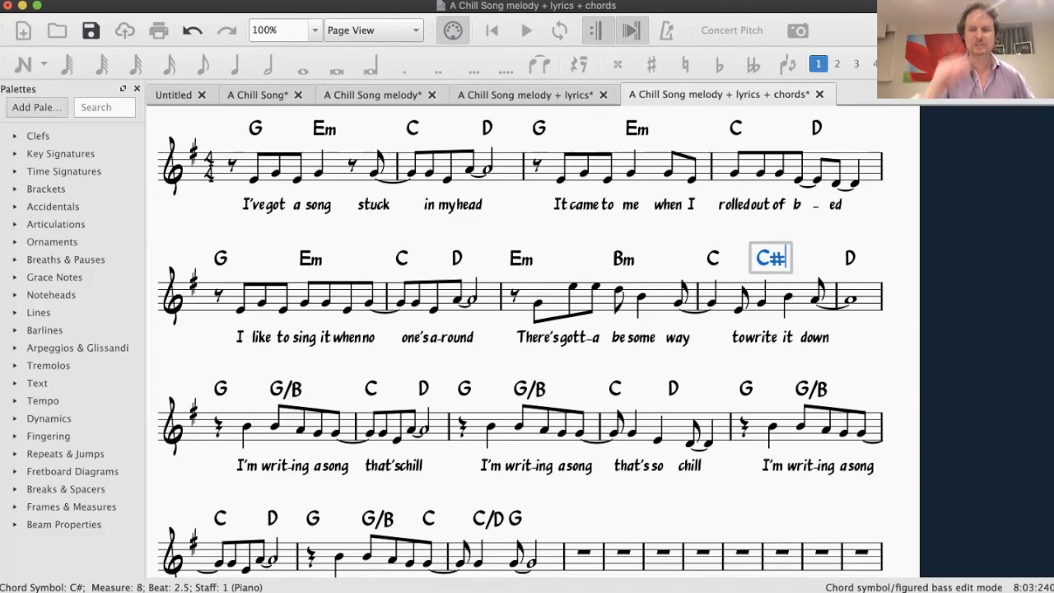
type("m7")
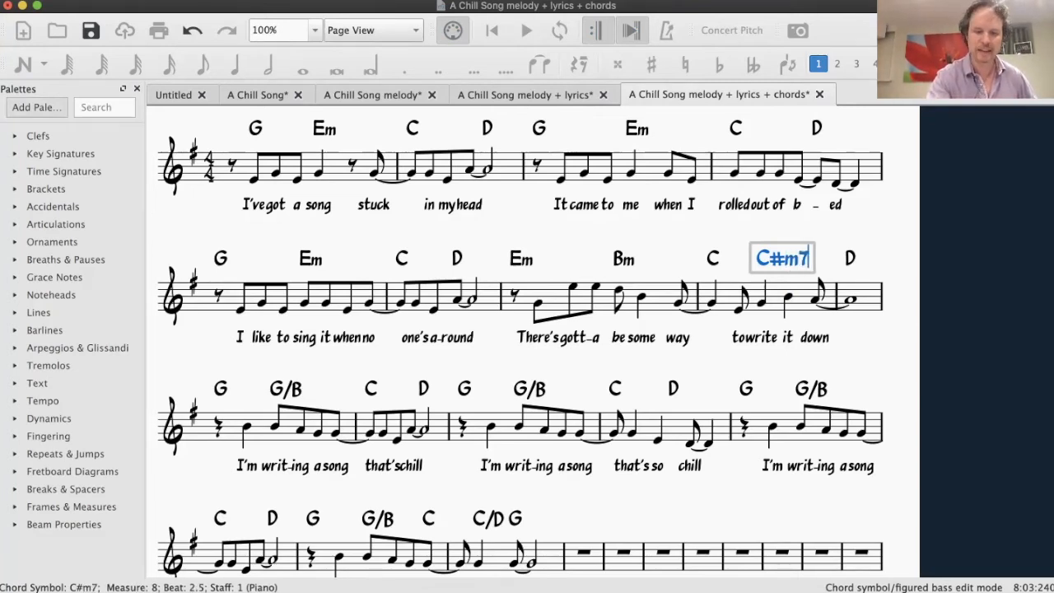
type("b5")
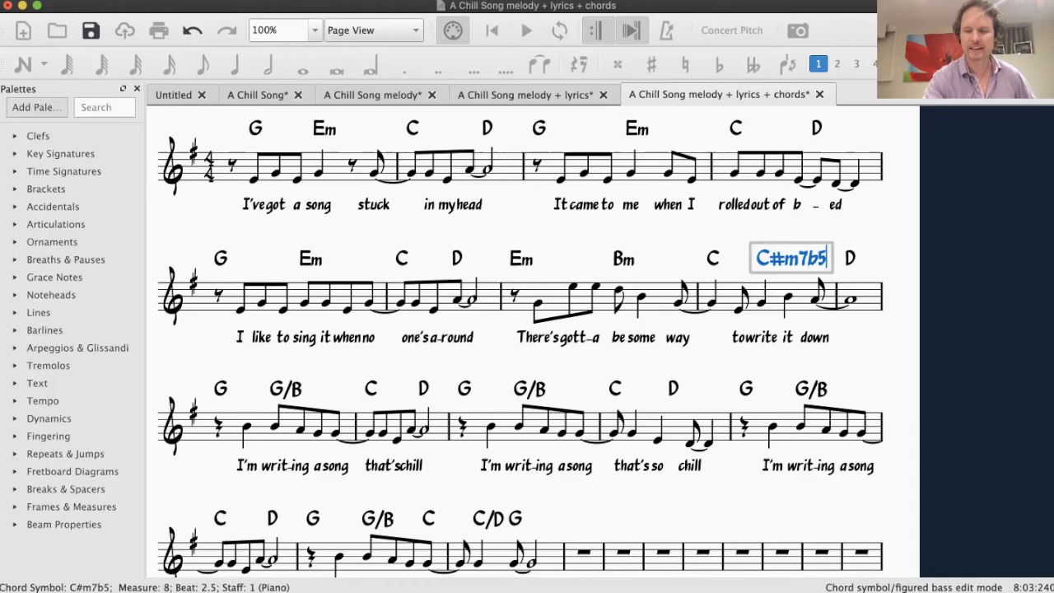
key("Escape")
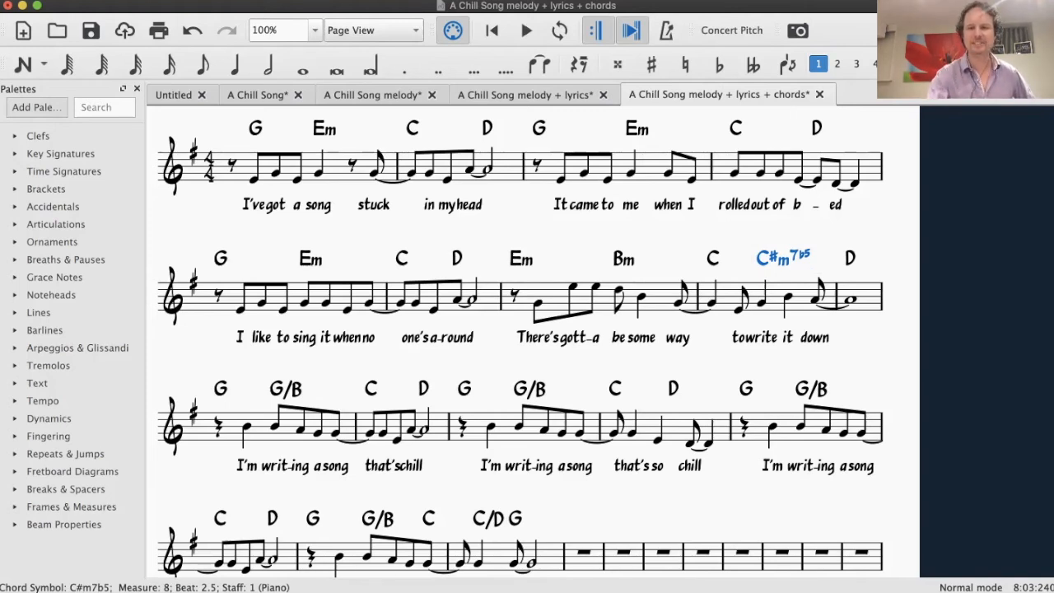
Change the D chord symbol above measure 9 to Dsus4
left_click(850, 259)
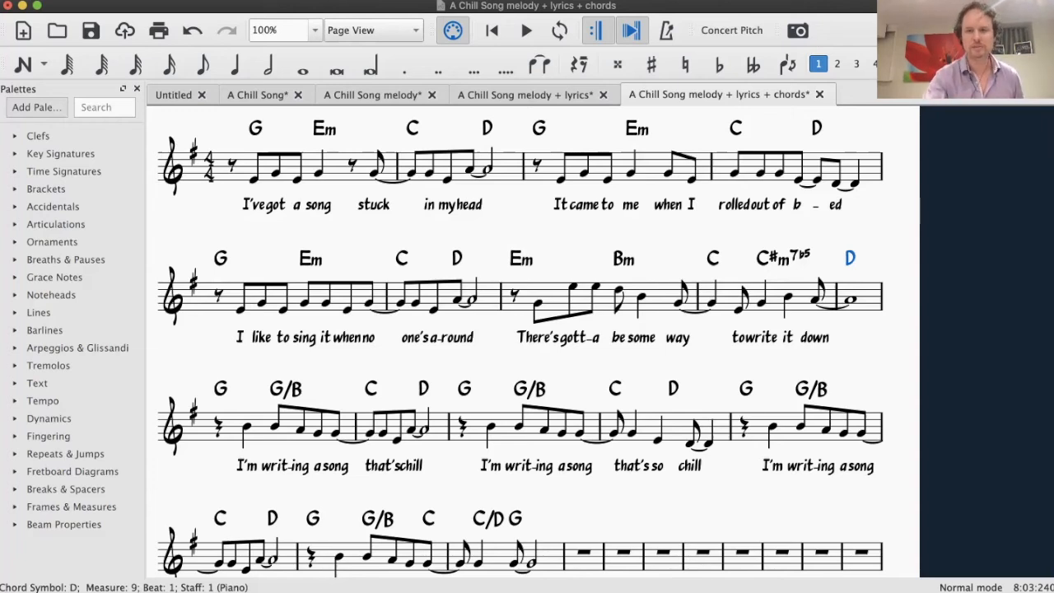
double_click(851, 259)
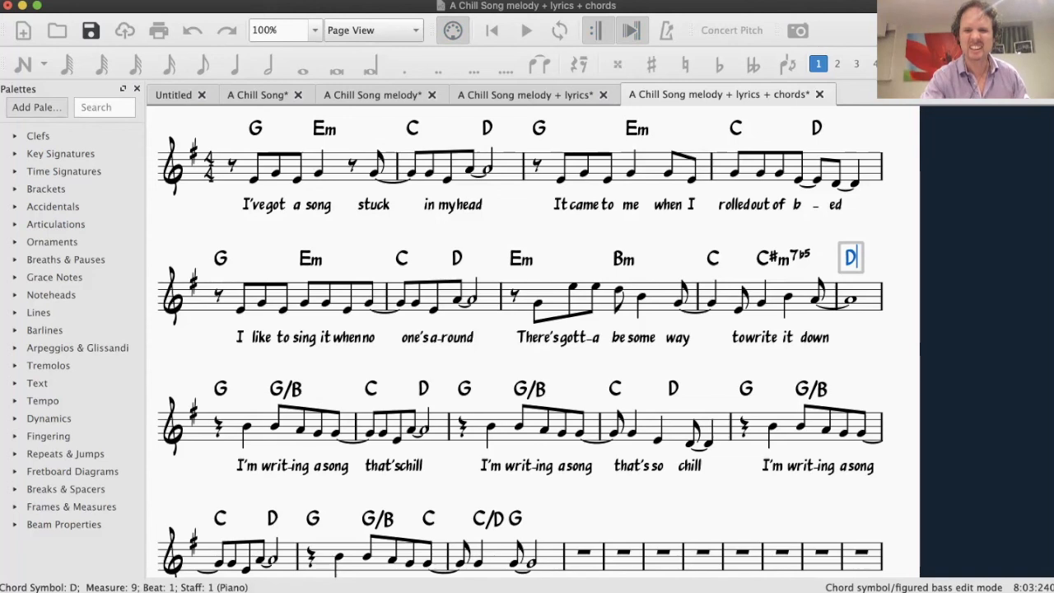
type("sus4")
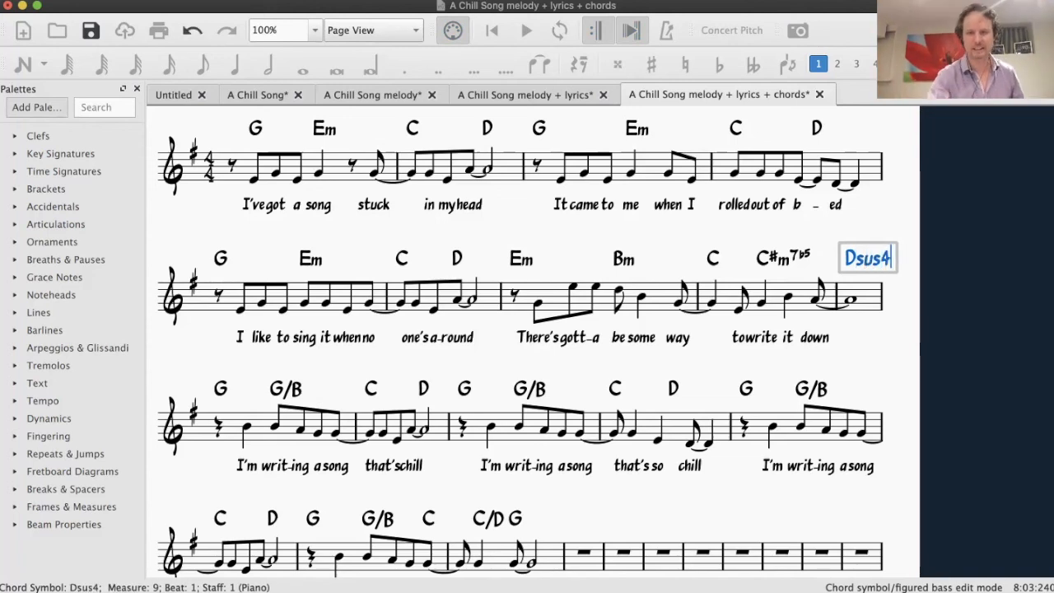
key("Escape")
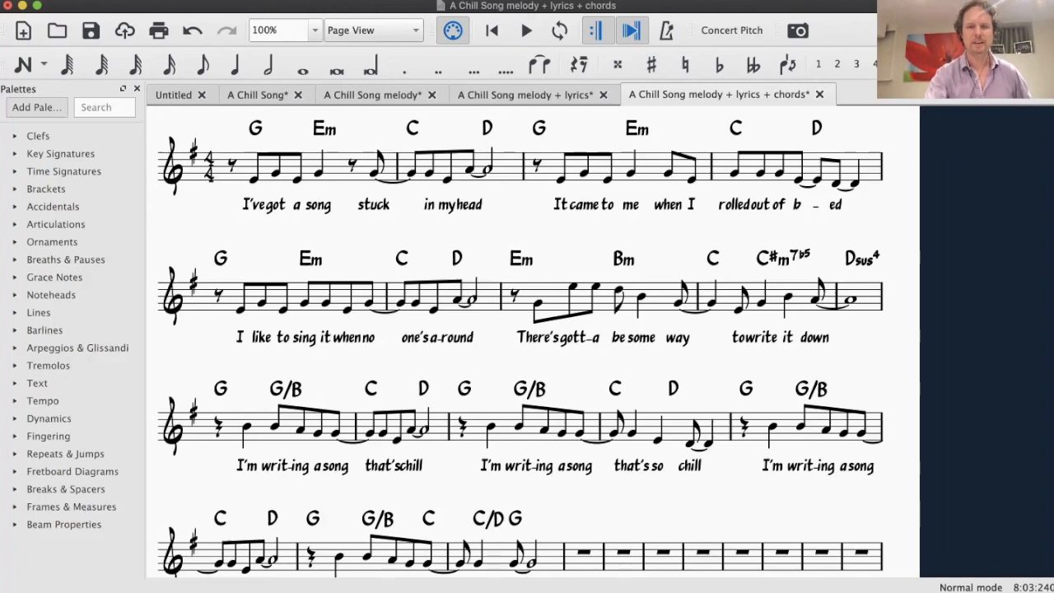
Inspect the melody note sung on "way" in measure 7 and the C/D chord near the song's ending in measure 17
left_click(678, 303)
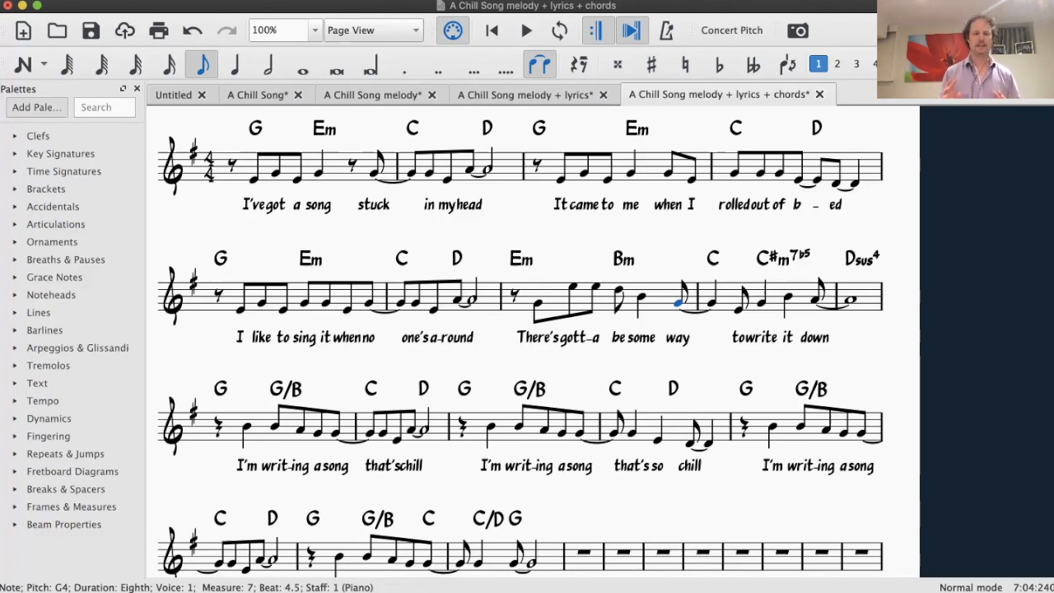
scroll(535, 342, "down", 3)
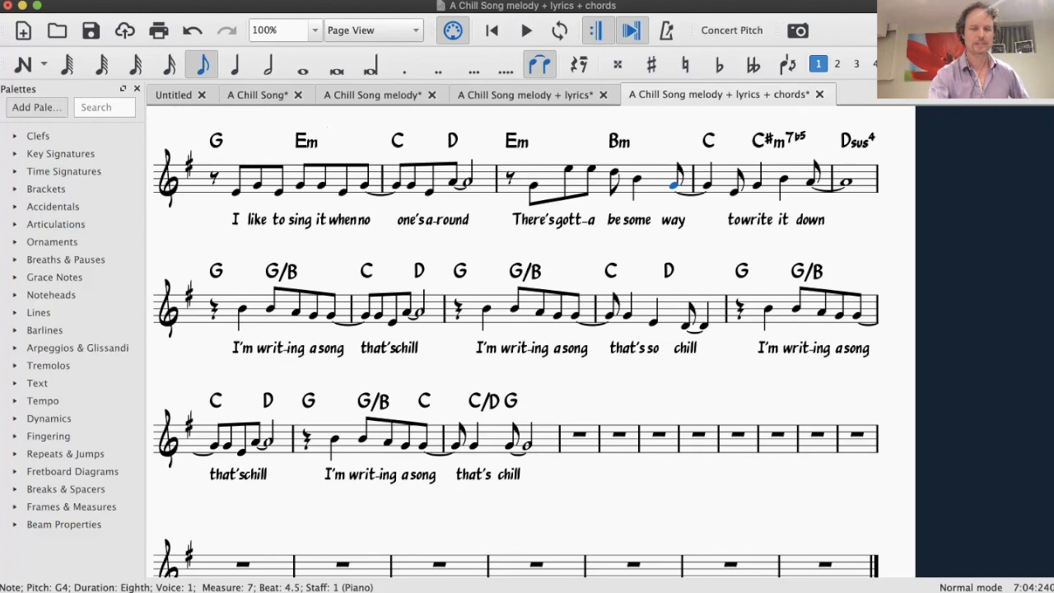
left_click(484, 401)
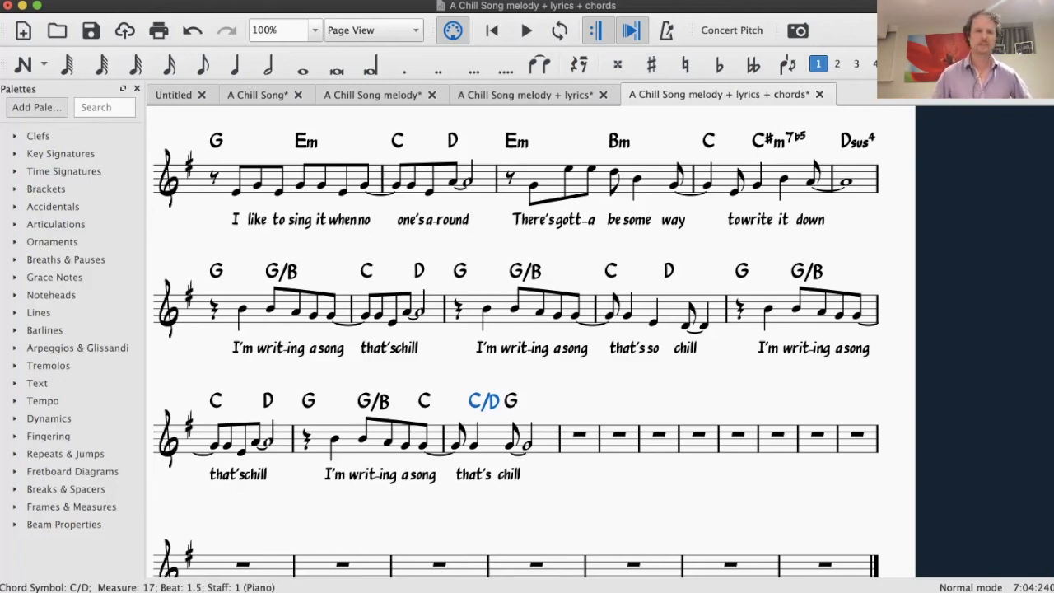
scroll(510, 345, "up", 3)
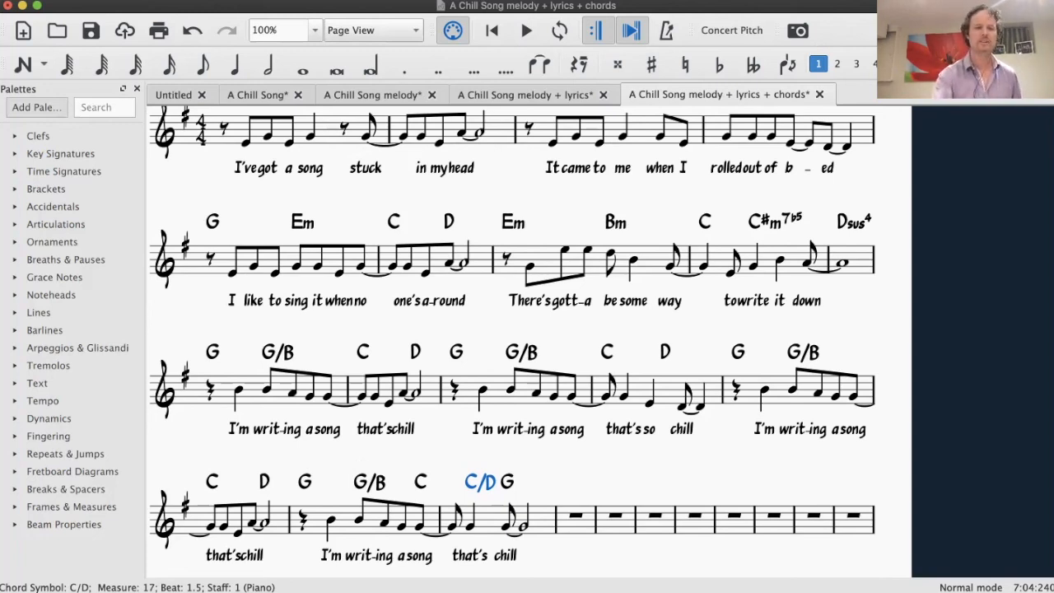
Examine the Em chord in measure 5 and the whole phrase across measures 5 and 6 with its chords
left_click(302, 223)
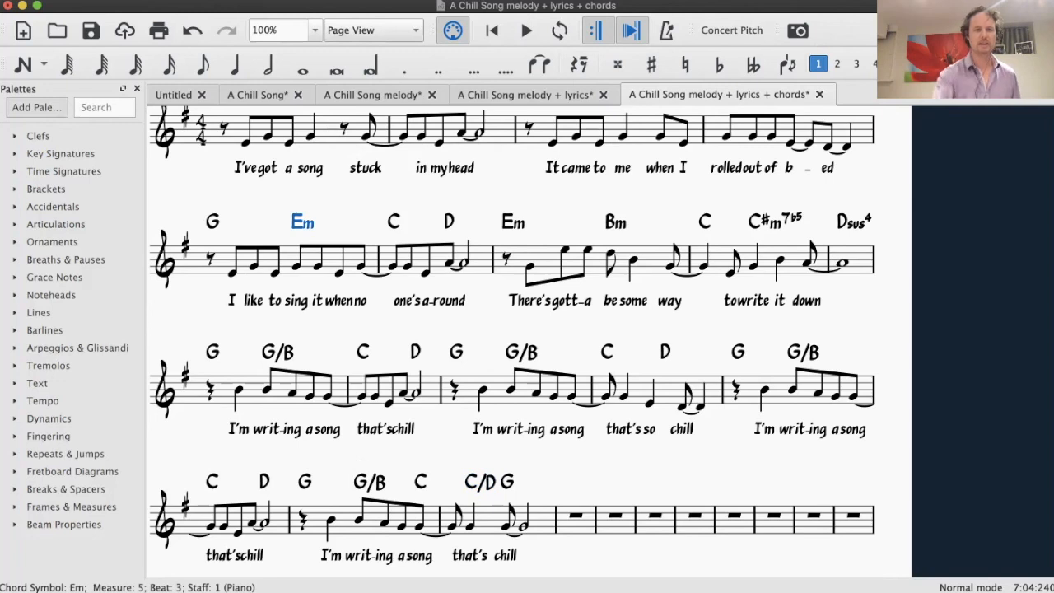
left_click(285, 259)
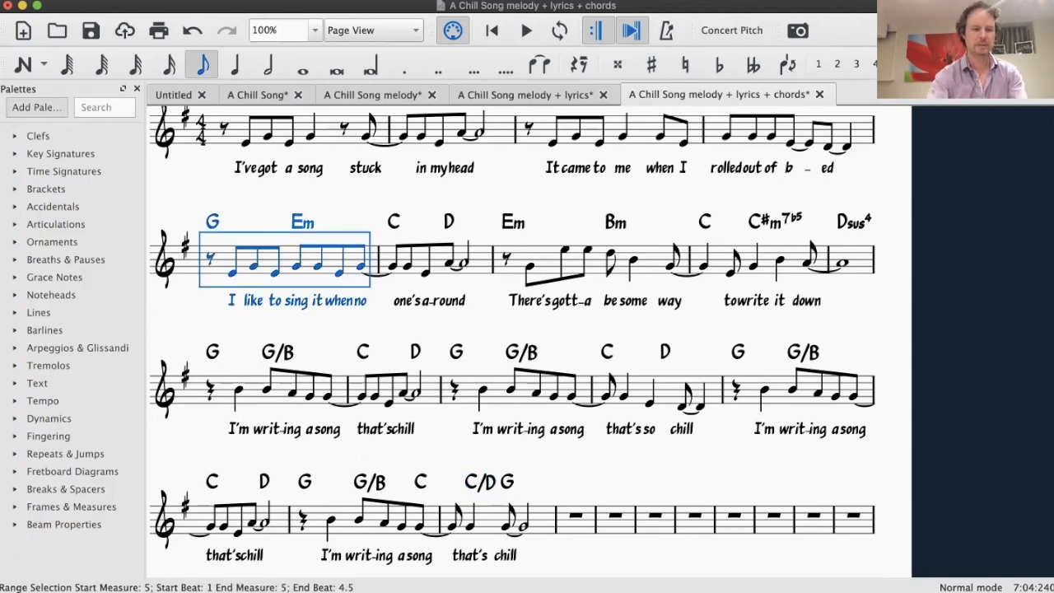
left_click(436, 258, "shift")
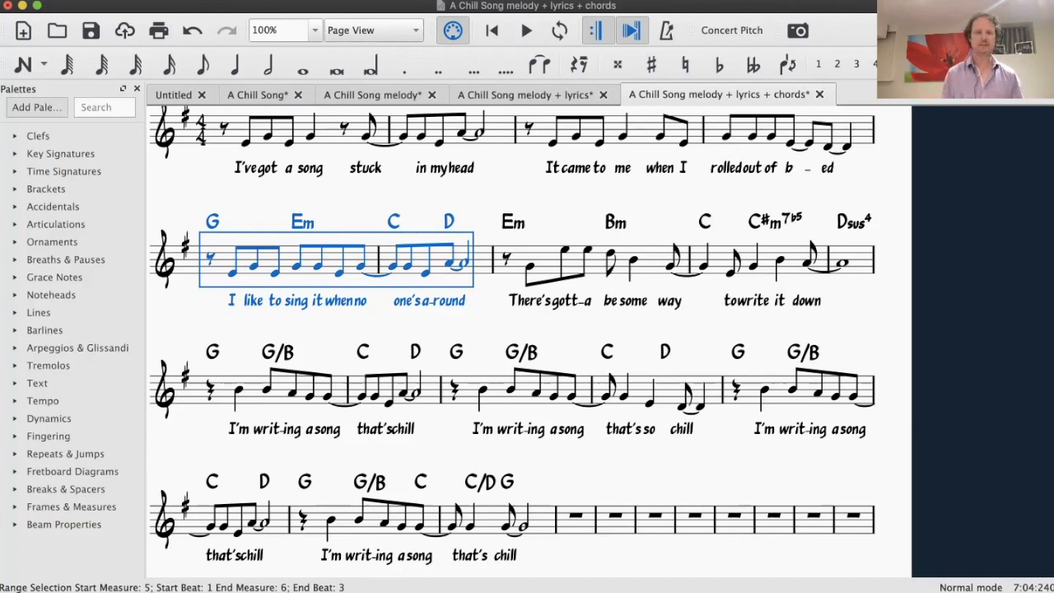
key("Escape")
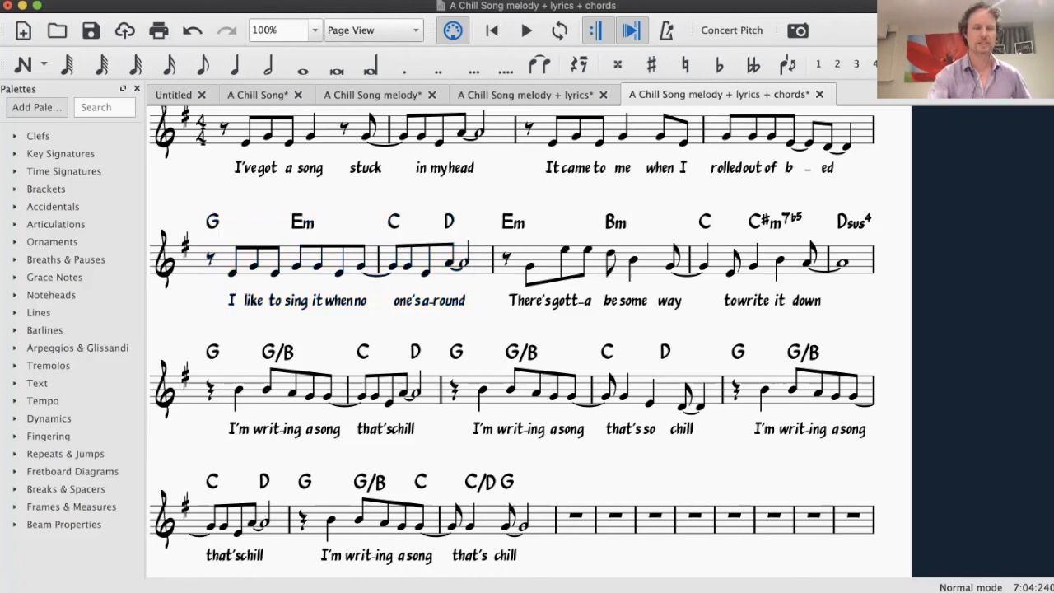